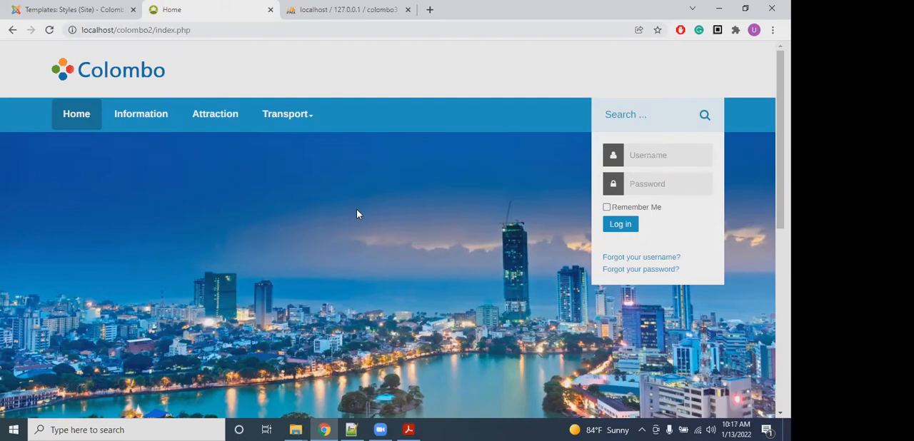
# Open the 000webhost website in a new browser tab.
pyautogui.scroll(-2, 461, 148)
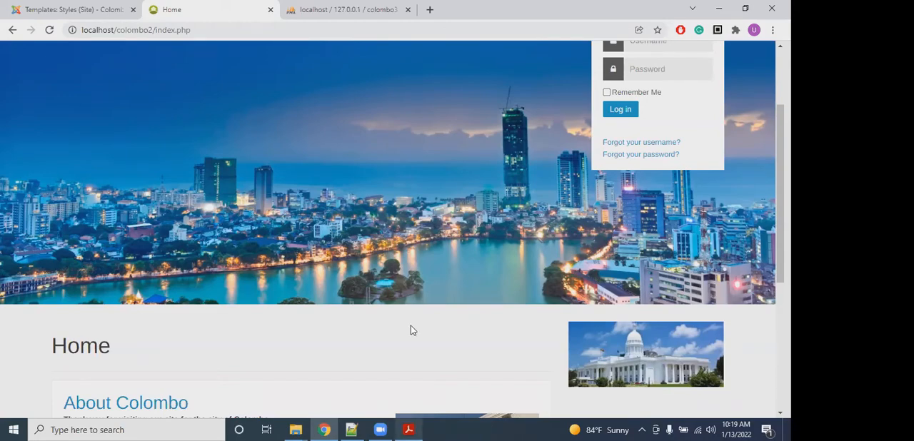
pyautogui.click(428, 10)
pyautogui.write('000')
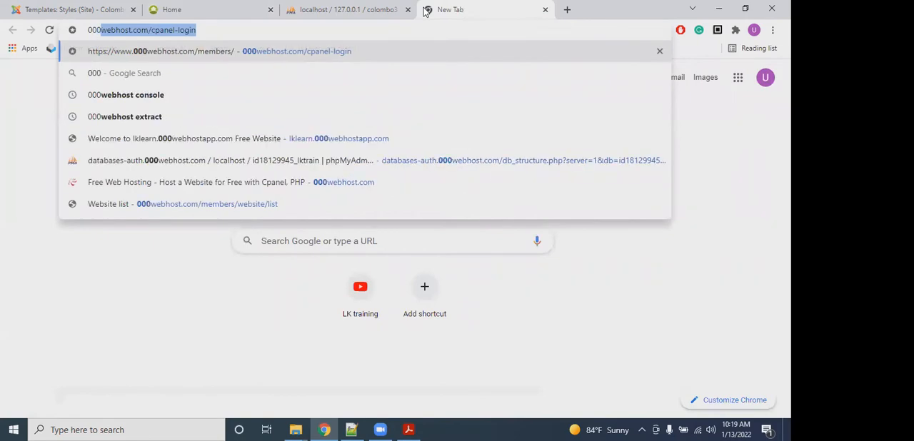
pyautogui.press('Return')
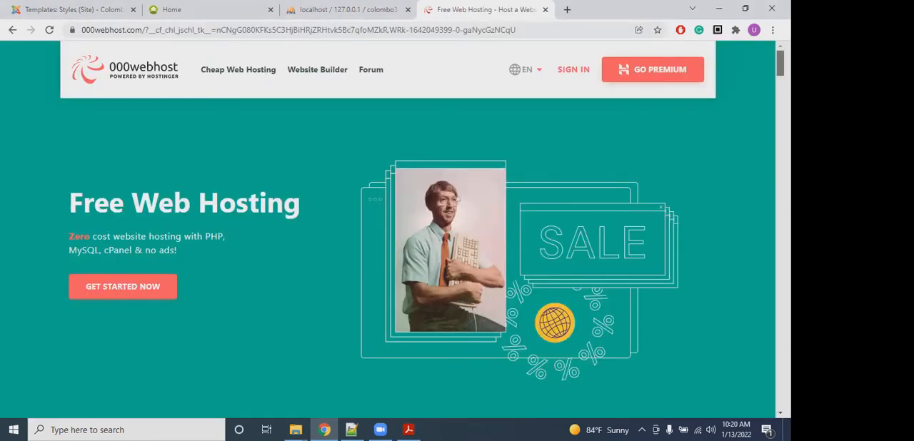
# Review the 000webhost hosting plans, comparing the Free, Single, Premium and Business options by price and features.
pyautogui.scroll(-2, 646, 365)
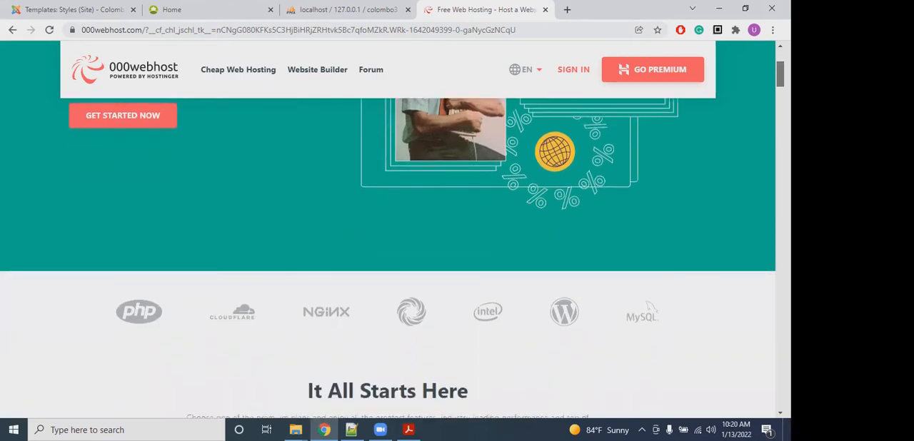
pyautogui.scroll(-2, 387, 250)
pyautogui.scroll(-2, 648, 184)
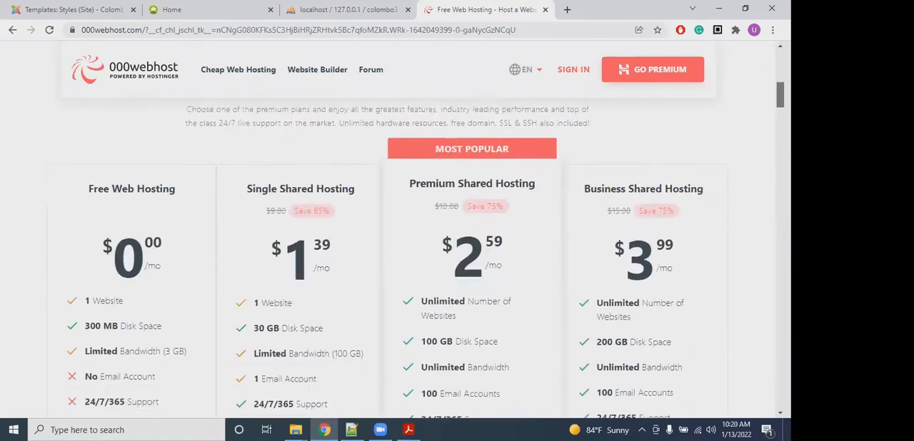
pyautogui.scroll(-1, 386, 257)
pyautogui.scroll(2, 673, 122)
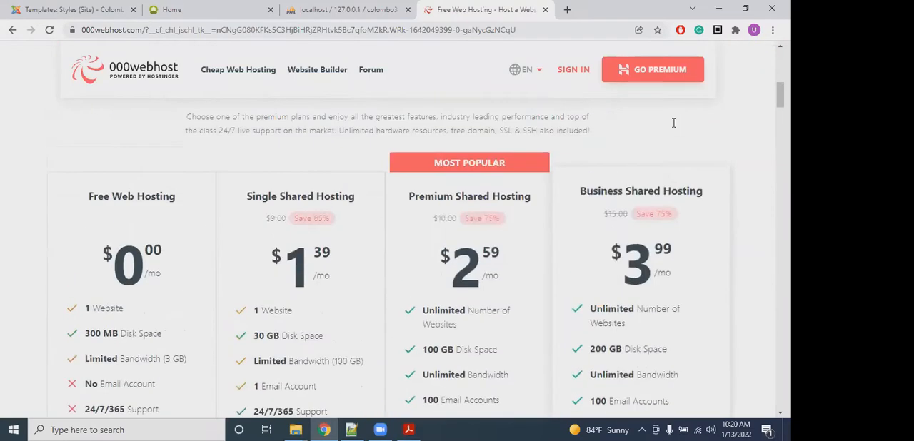
pyautogui.scroll(-2, 673, 122)
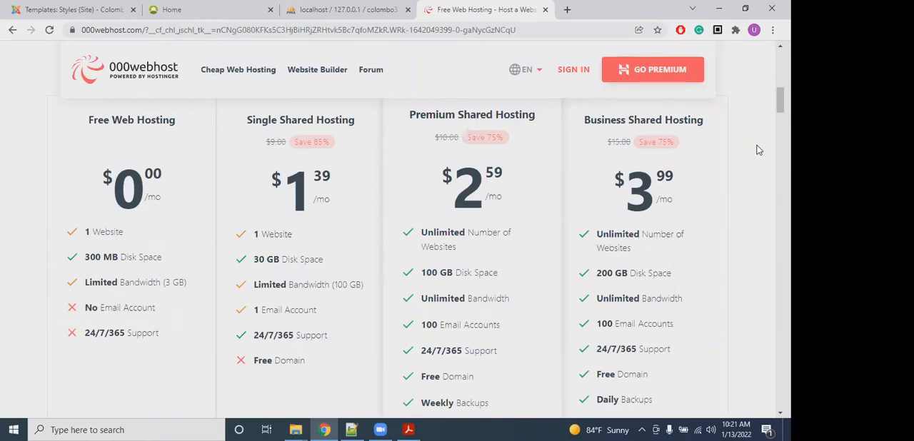
pyautogui.scroll(-1, 758, 150)
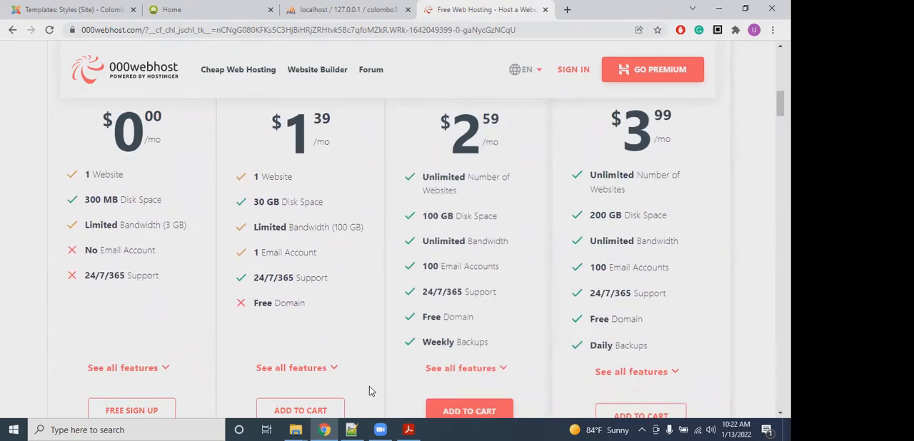
pyautogui.scroll(1, 369, 392)
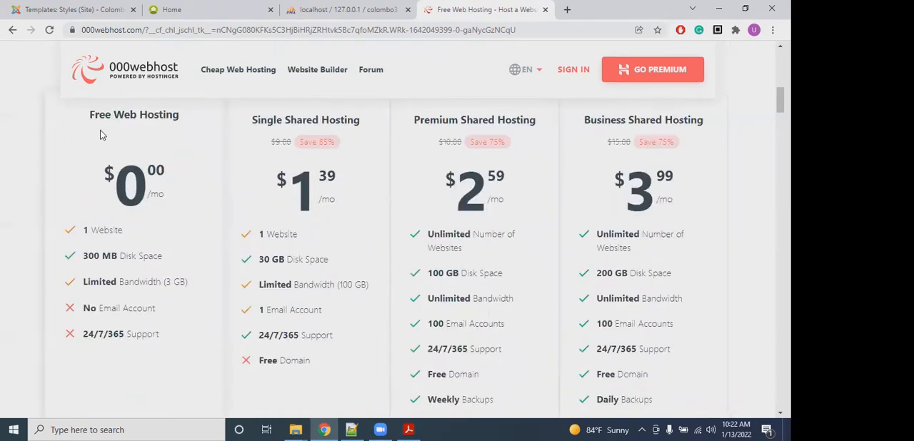
pyautogui.scroll(6, 100, 136)
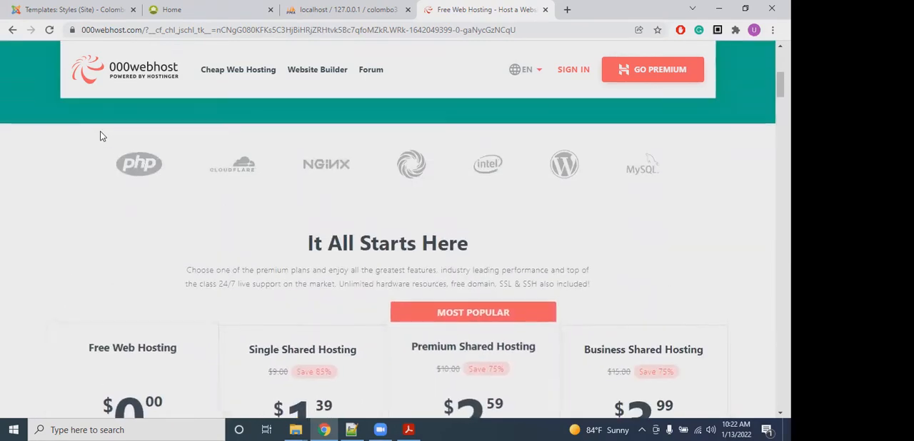
pyautogui.scroll(1, 101, 135)
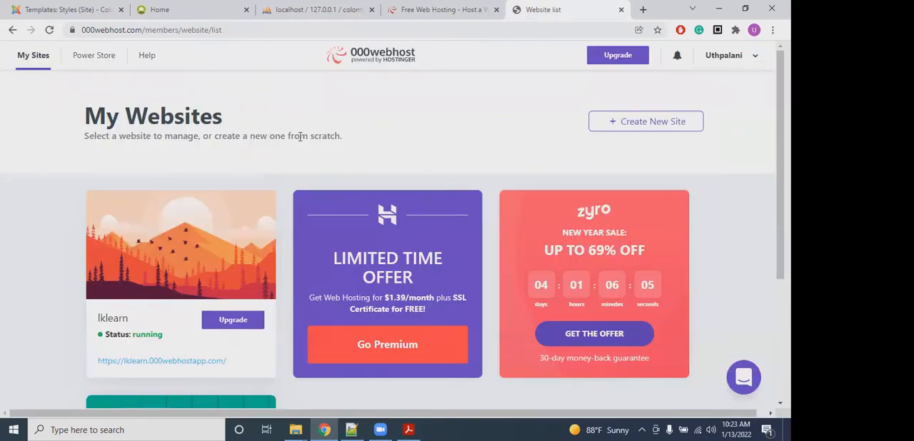
# Open the live lklearn.000webhostapp.com site from the account's list of websites.
pyautogui.scroll(-1, 301, 136)
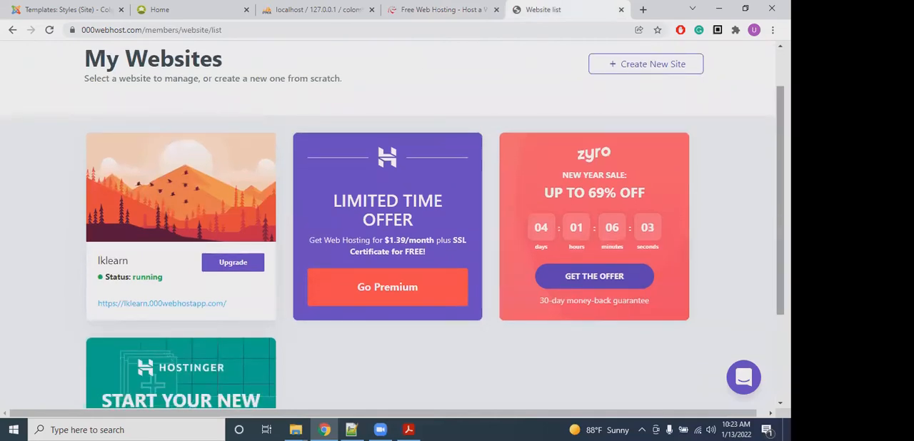
pyautogui.scroll(1, 457, 131)
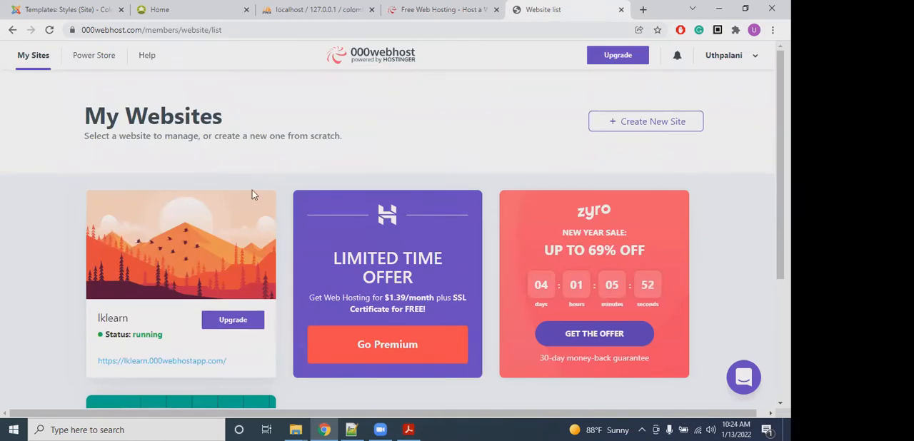
pyautogui.click(150, 365)
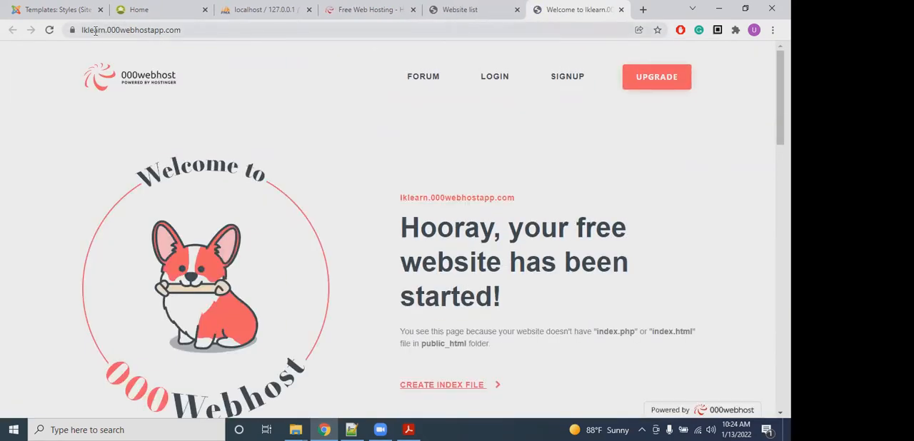
# Examine the live site's address, its lklearn subdomain and 000webhostapp.com domain, and the default welcome page.
pyautogui.doubleClick(92, 31)
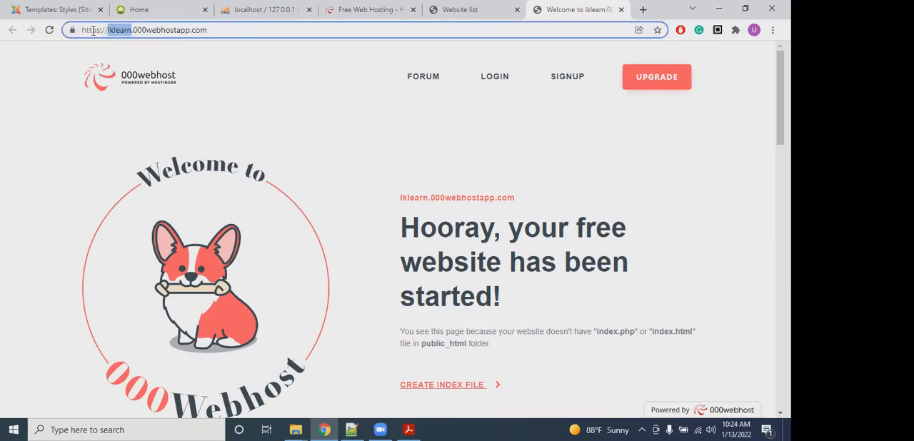
pyautogui.click(162, 31)
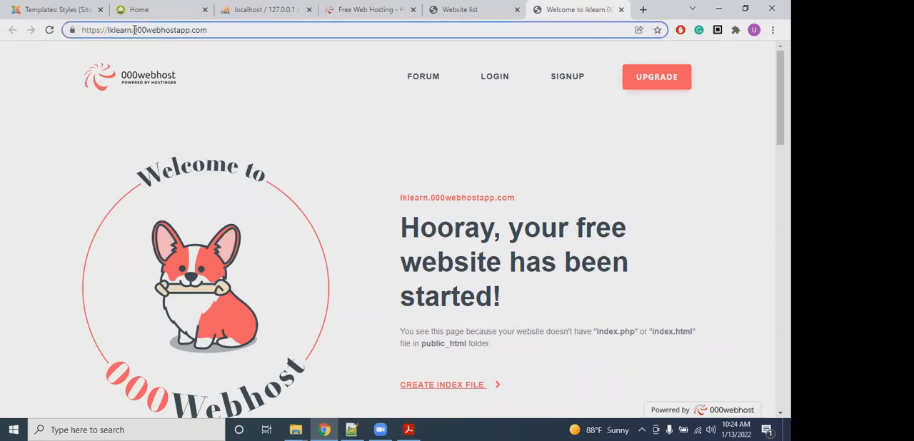
pyautogui.moveTo(134, 29); pyautogui.dragTo(228, 32)
pyautogui.click(229, 32)
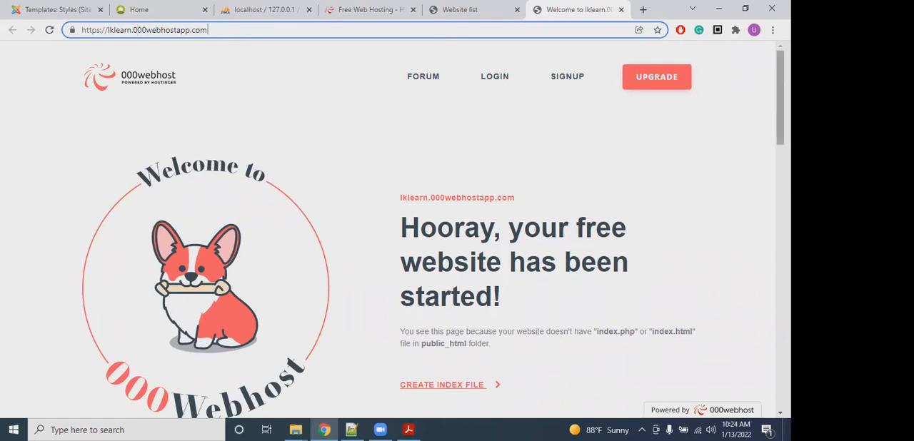
pyautogui.moveTo(780, 93)
pyautogui.mouseDown()
pyautogui.moveTo(780, 127)
pyautogui.moveTo(780, 91)
pyautogui.mouseUp()
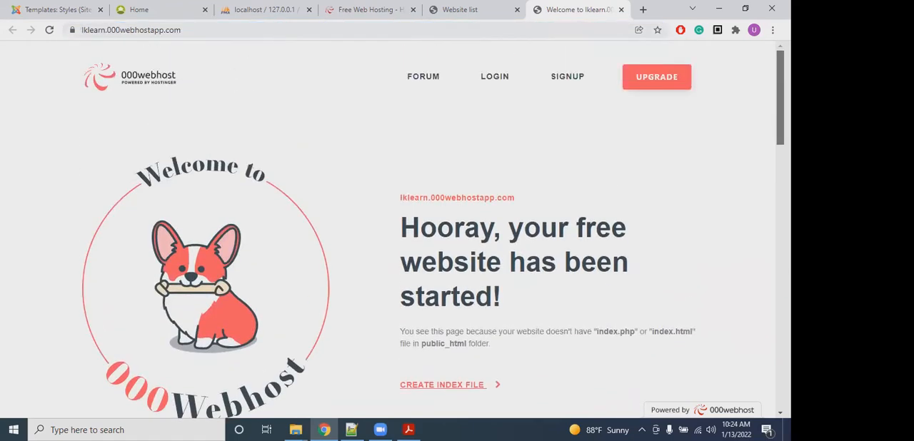
pyautogui.click(483, 14)
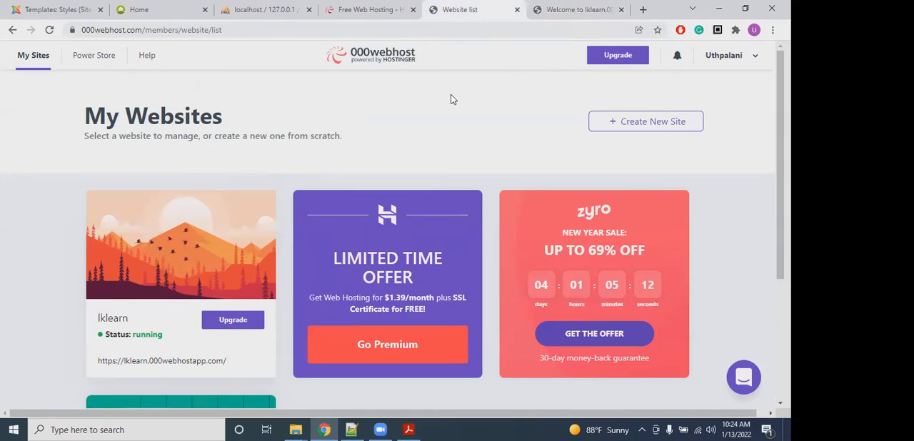
pyautogui.click(546, 9)
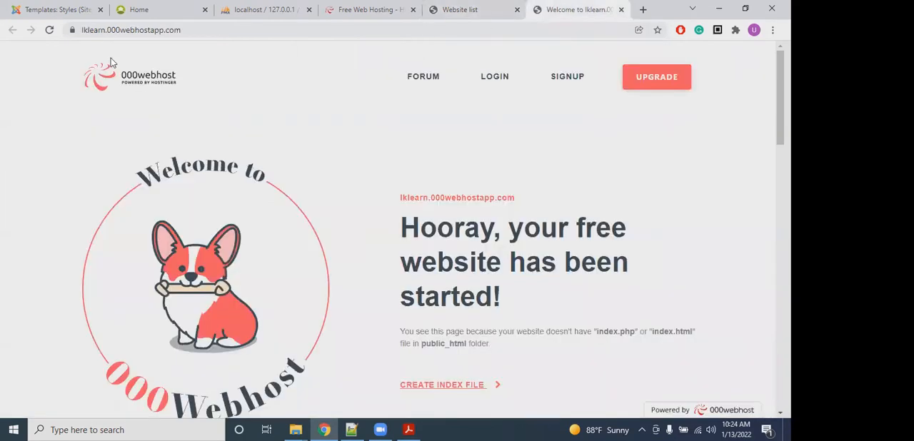
pyautogui.click(109, 30)
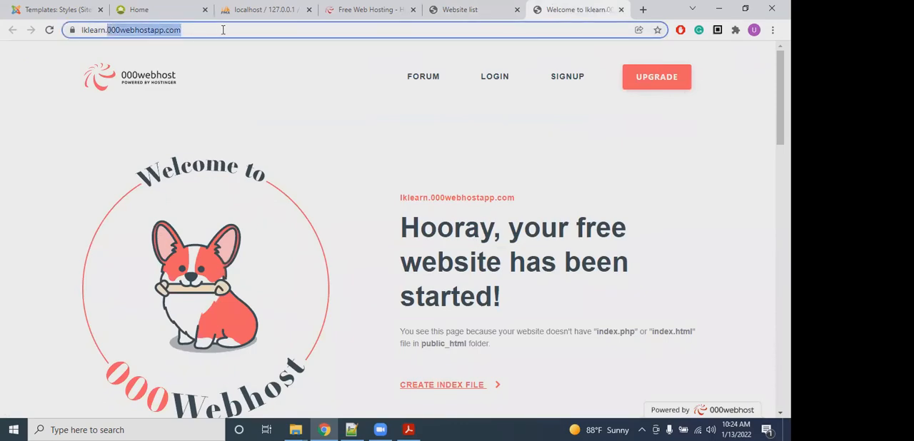
pyautogui.click(597, 144)
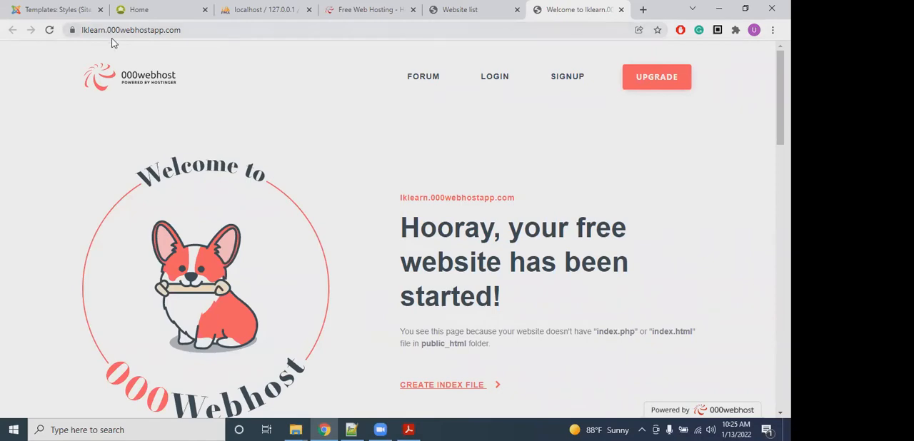
pyautogui.scroll(-2, 434, 398)
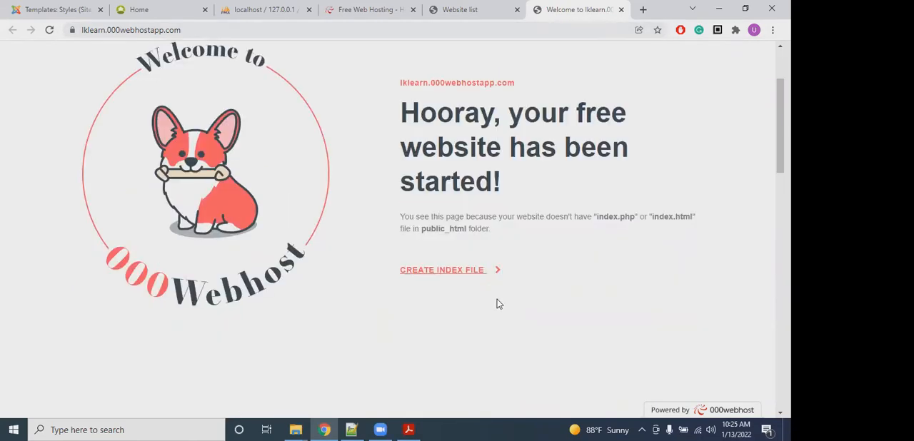
pyautogui.scroll(2, 709, 195)
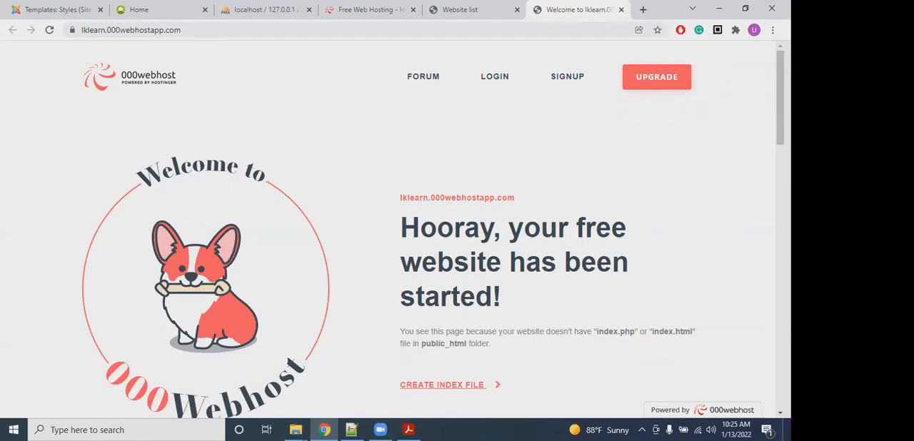
# Return to the website list and open the management dashboard for the lklearn site.
pyautogui.click(461, 9)
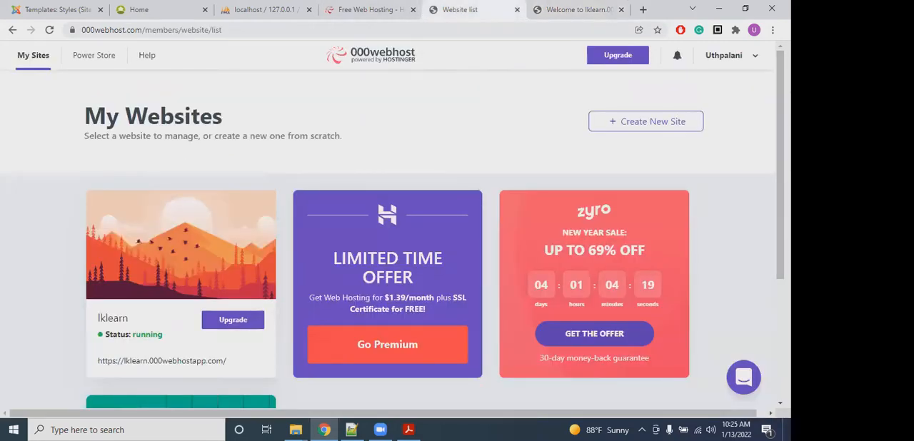
pyautogui.scroll(-1, 178, 214)
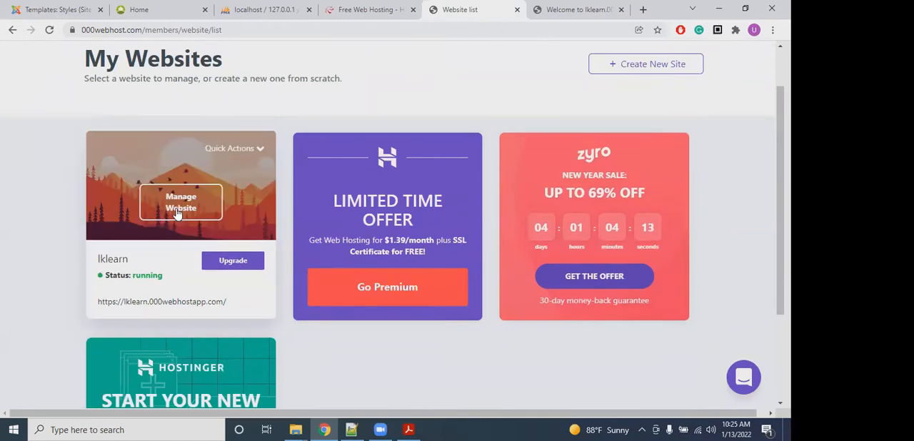
pyautogui.click(180, 208)
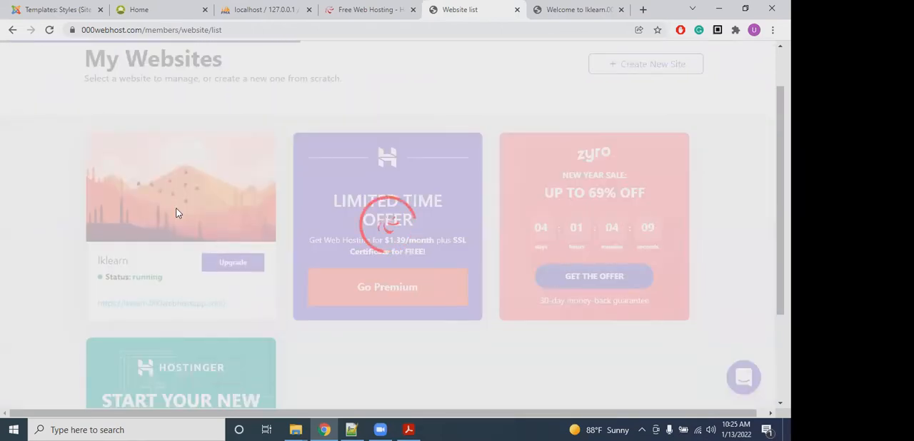
# Open the File Manager for the lklearn site and launch its file upload area.
pyautogui.scroll(2, 462, 228)
pyautogui.scroll(-4, 462, 228)
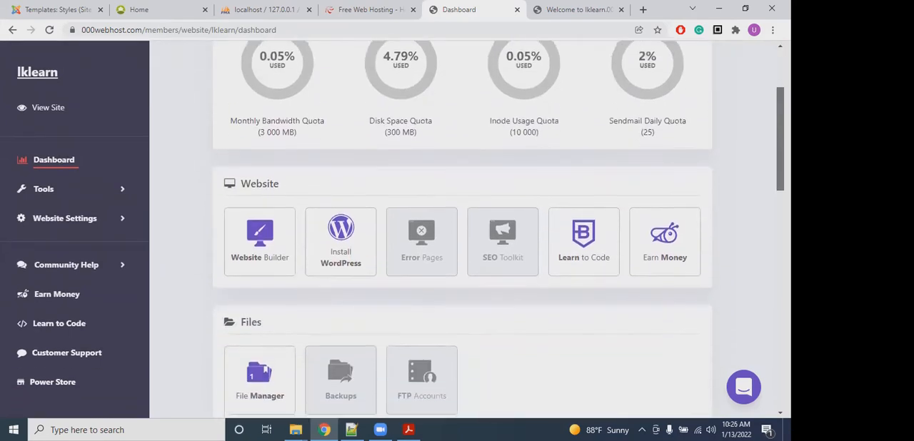
pyautogui.scroll(-2, 461, 228)
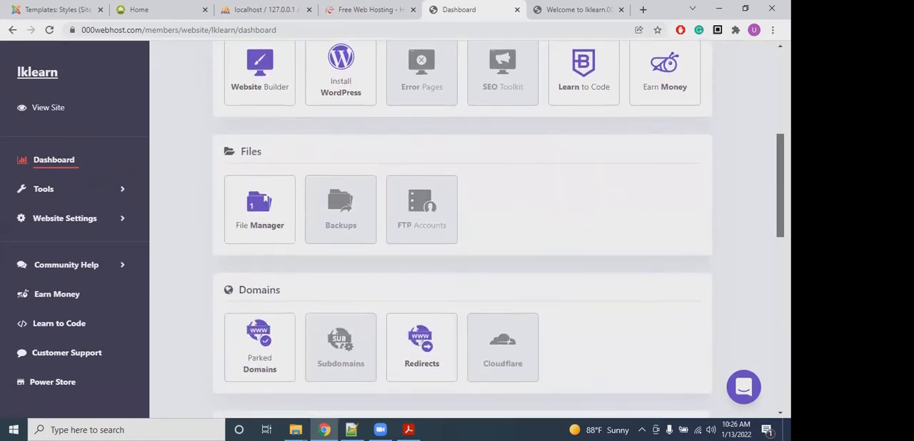
pyautogui.scroll(3, 461, 228)
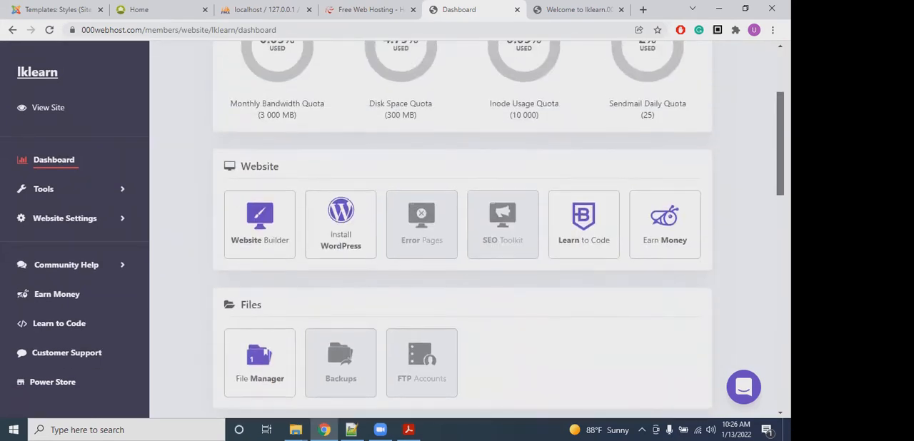
pyautogui.scroll(-2, 478, 185)
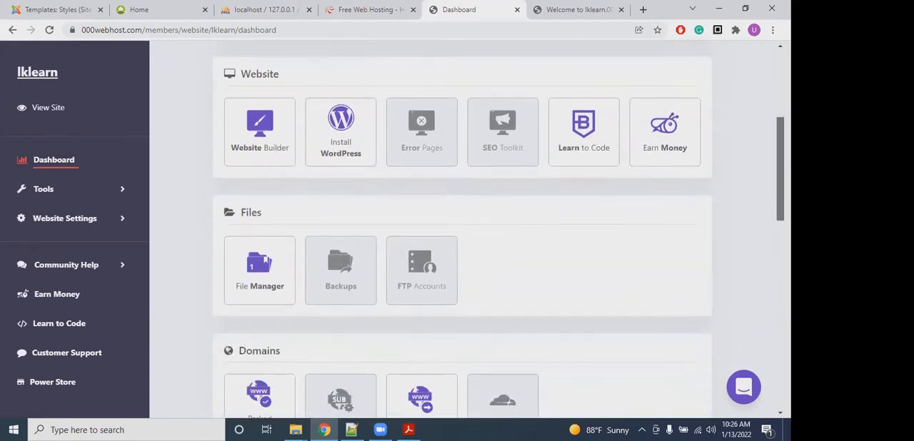
pyautogui.click(248, 274)
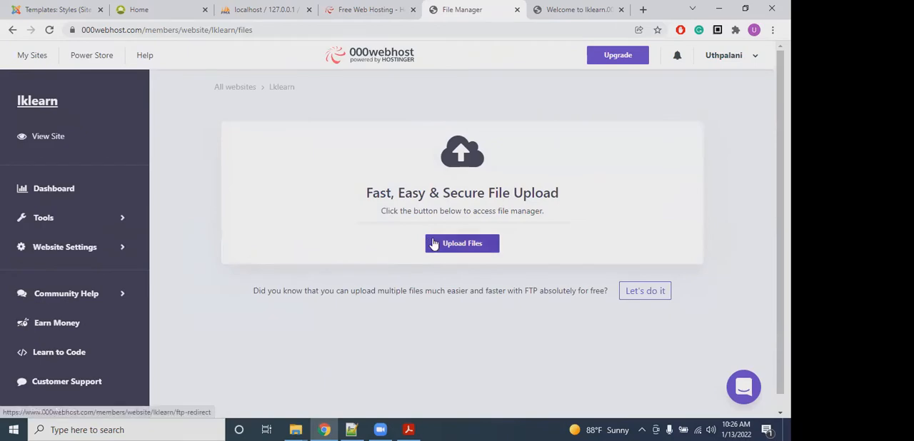
pyautogui.click(475, 251)
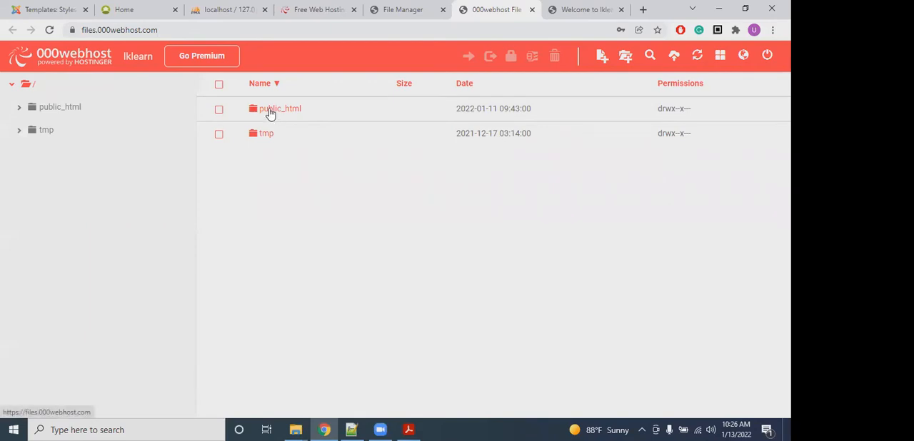
# Open the public_html folder in the lklearn site's File Manager.
pyautogui.click(267, 114)
pyautogui.doubleClick(270, 114)
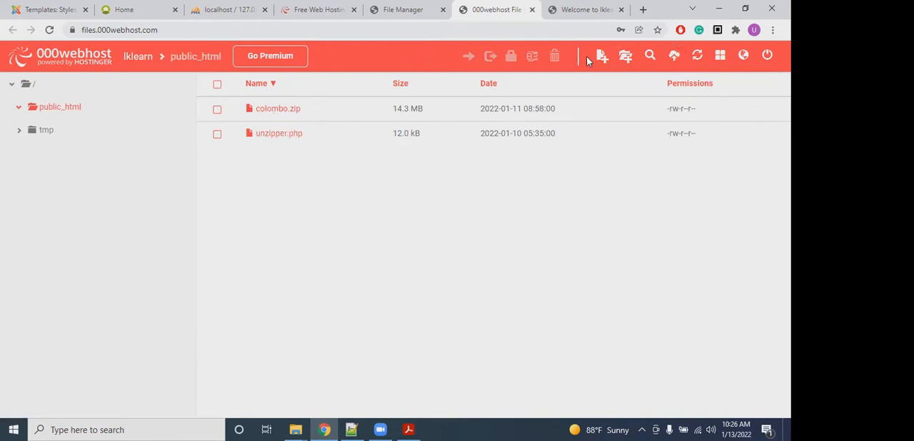
pyautogui.click(675, 57)
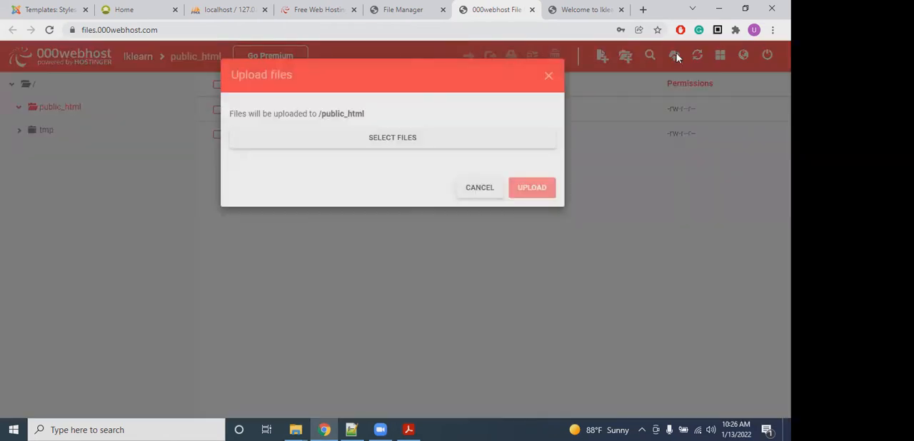
pyautogui.click(377, 143)
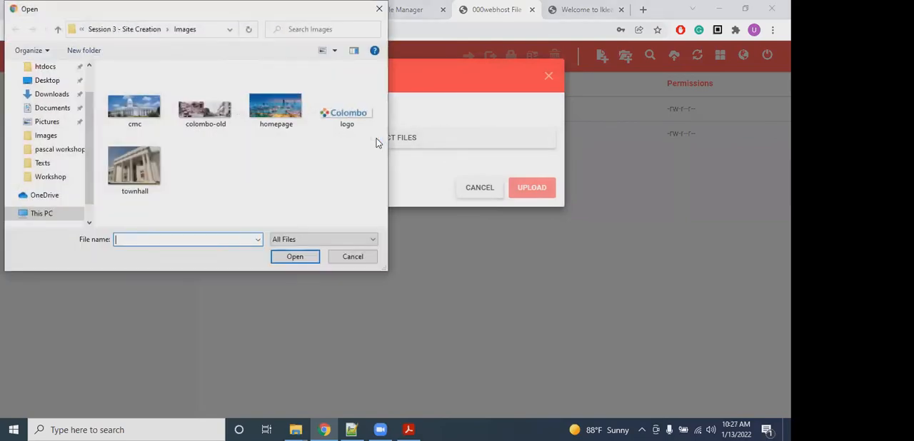
pyautogui.click(379, 9)
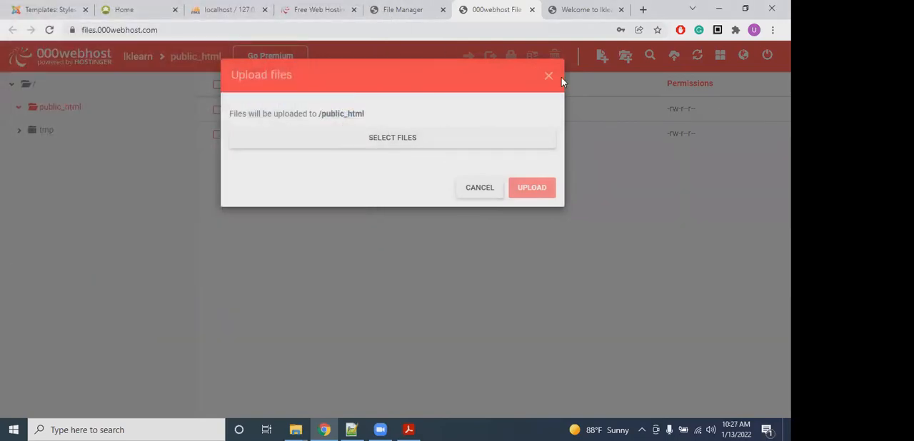
pyautogui.click(548, 76)
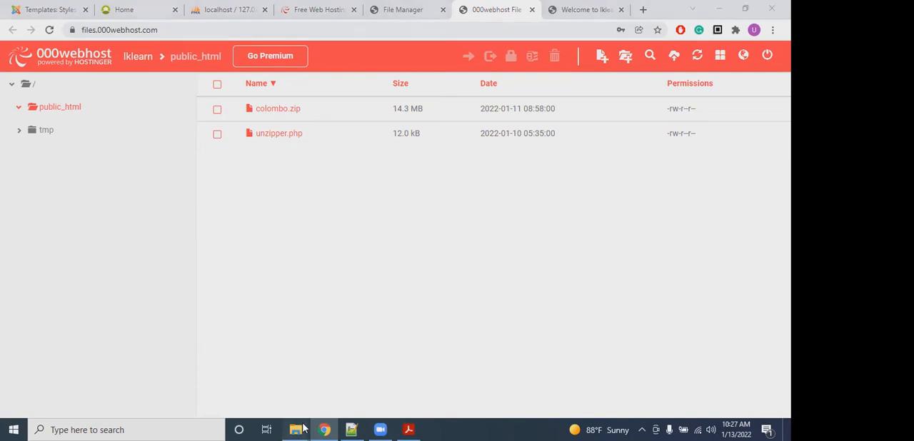
# Switch to File Explorer and examine the Joomla site's files inside the colombo2 folder of xampp's htdocs.
pyautogui.moveTo(295, 429)
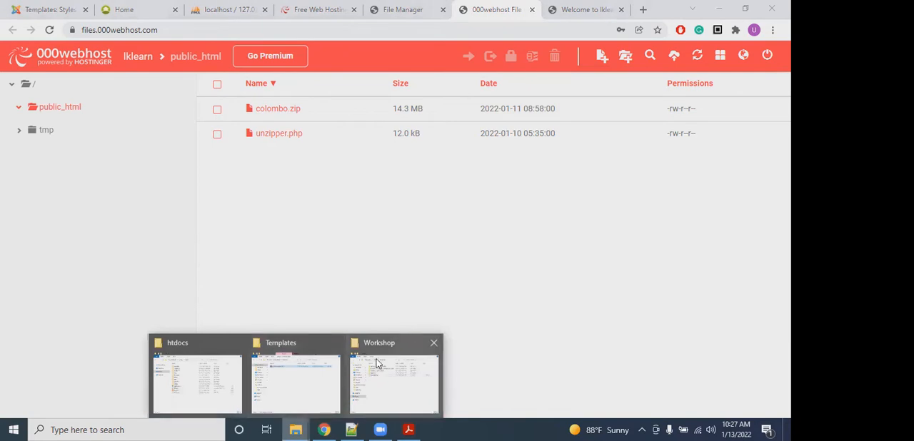
pyautogui.click(196, 382)
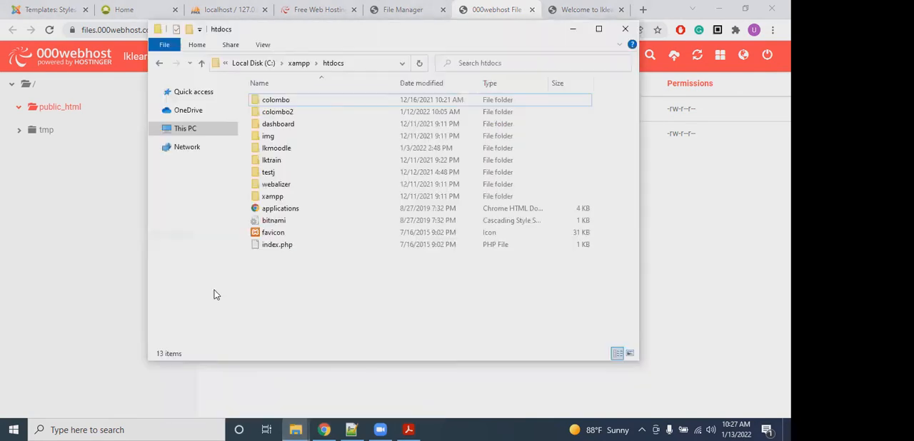
pyautogui.doubleClick(304, 114)
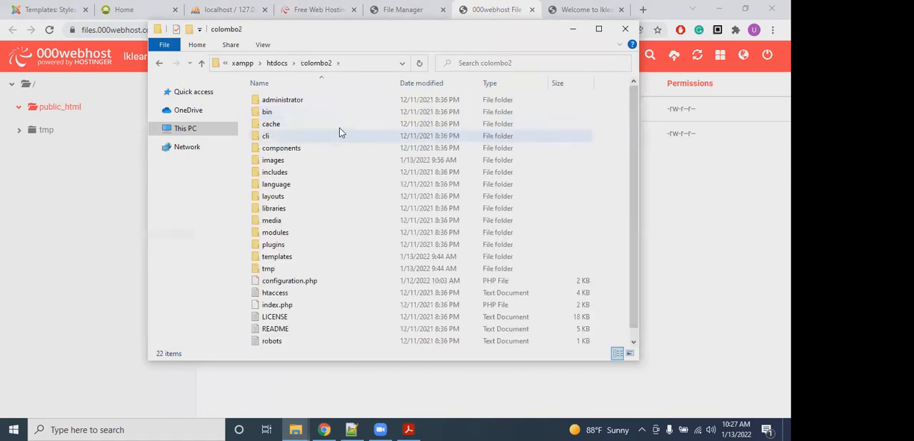
pyautogui.scroll(-1, 356, 154)
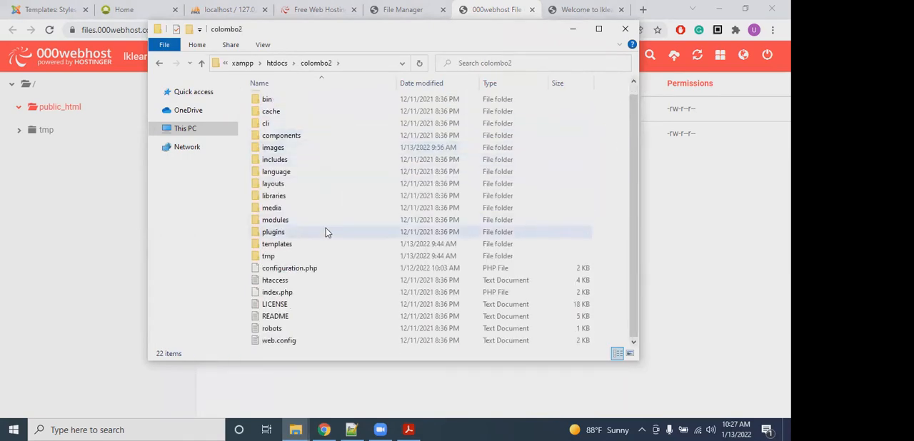
pyautogui.scroll(1, 325, 231)
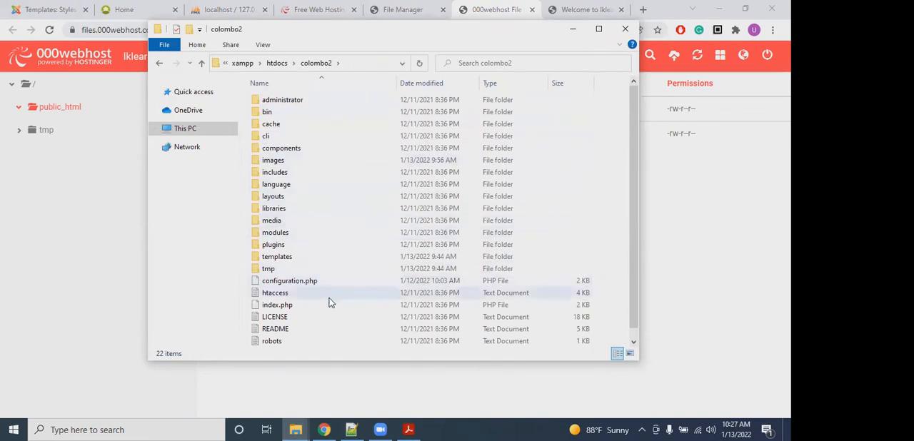
pyautogui.scroll(-1, 328, 302)
pyautogui.scroll(1, 330, 299)
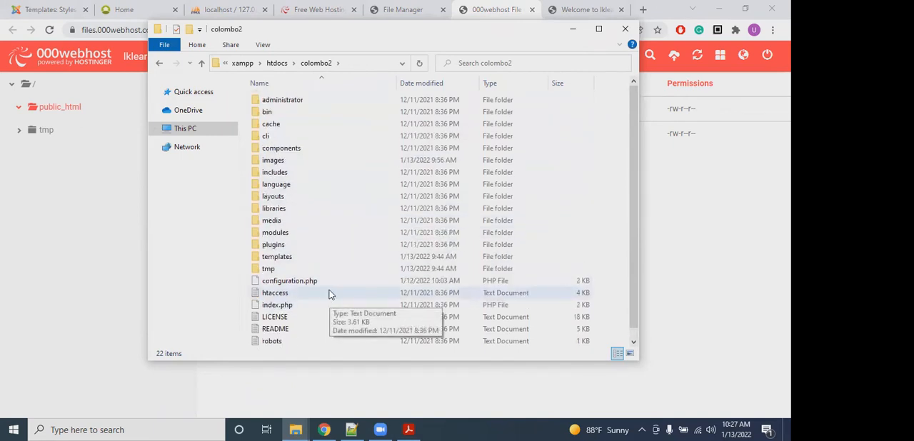
pyautogui.click(337, 162)
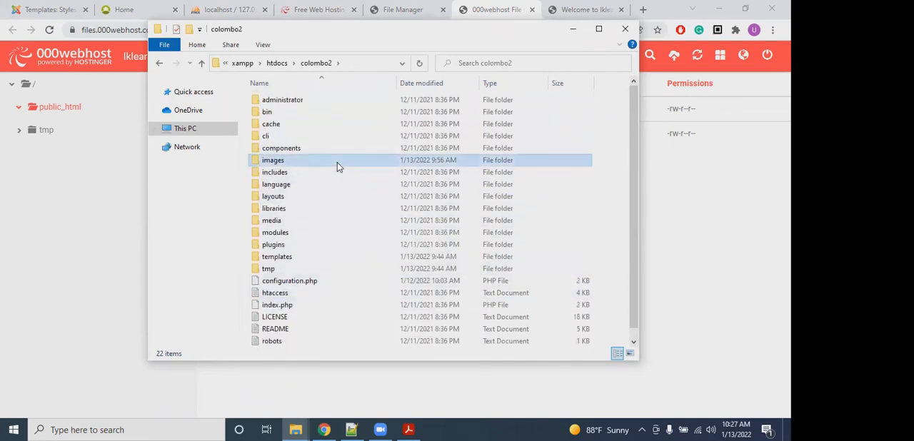
pyautogui.click(548, 148)
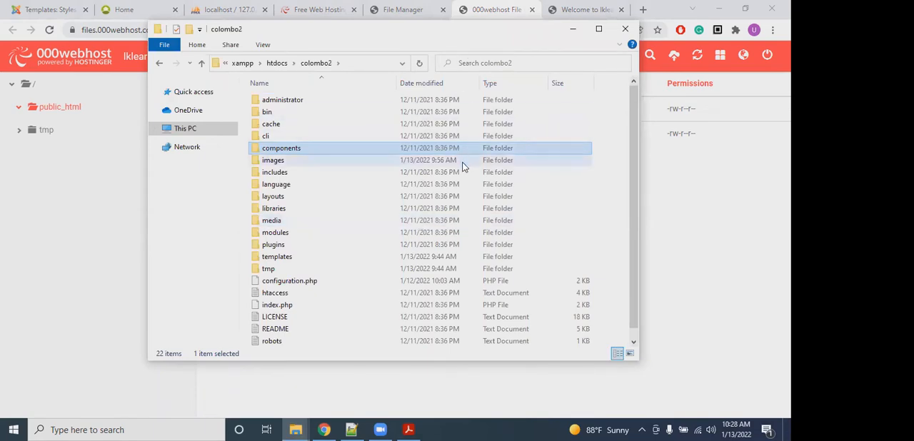
# Go back to htdocs, review the options for compressing the colombo folder into a zipped folder, and return to the web File Manager.
pyautogui.click(276, 63)
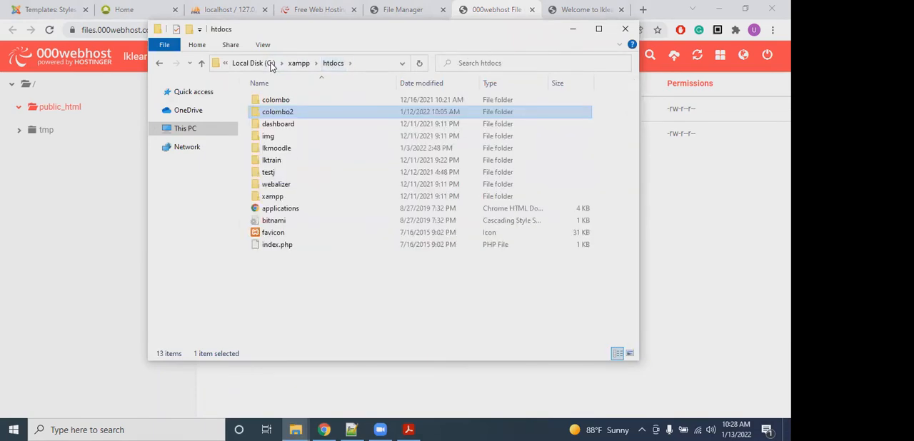
pyautogui.rightClick(289, 116)
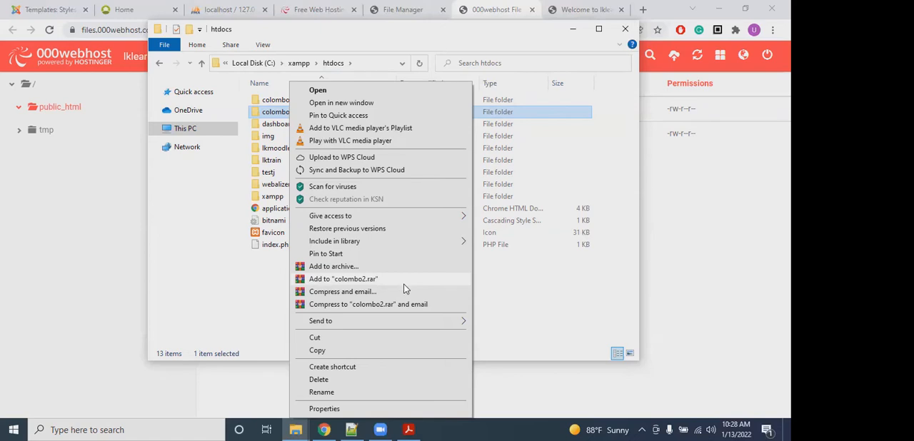
pyautogui.press('Escape')
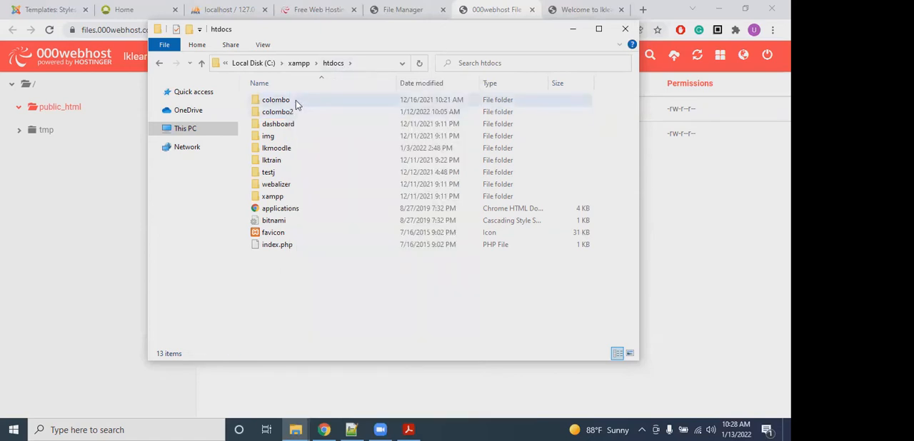
pyautogui.click(295, 97)
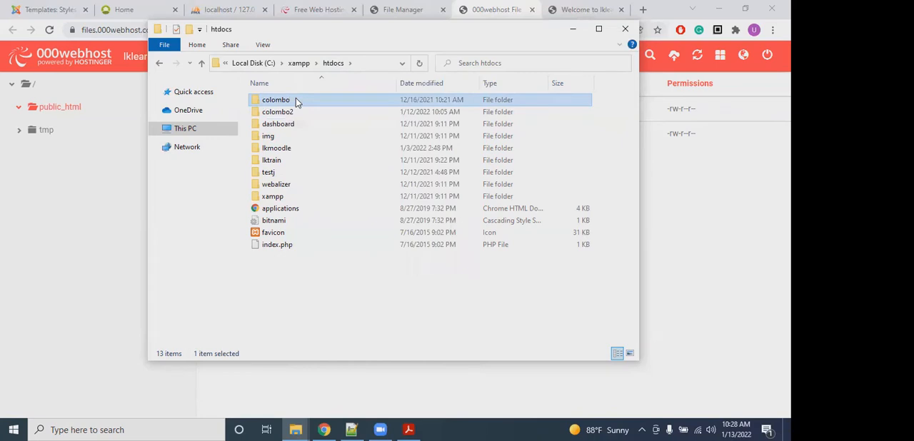
pyautogui.rightClick(295, 97)
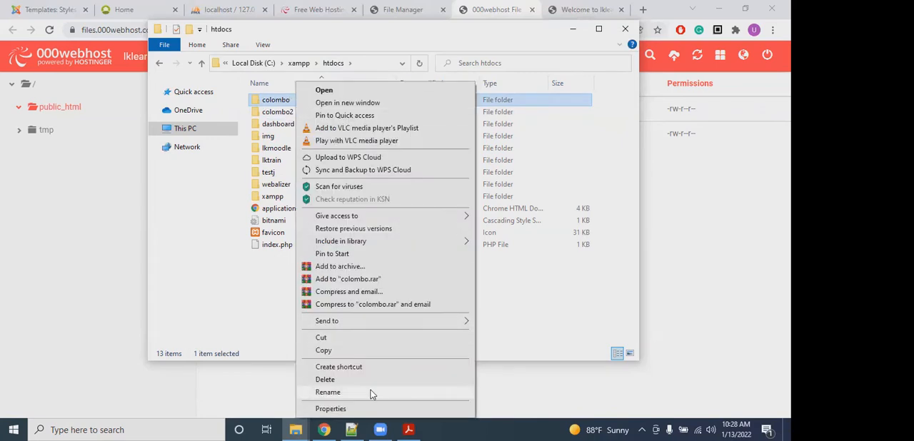
pyautogui.moveTo(359, 323)
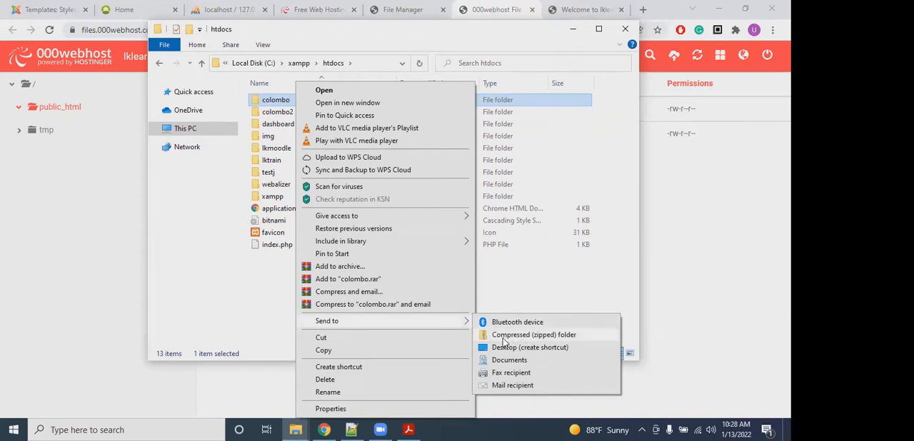
pyautogui.click(598, 284)
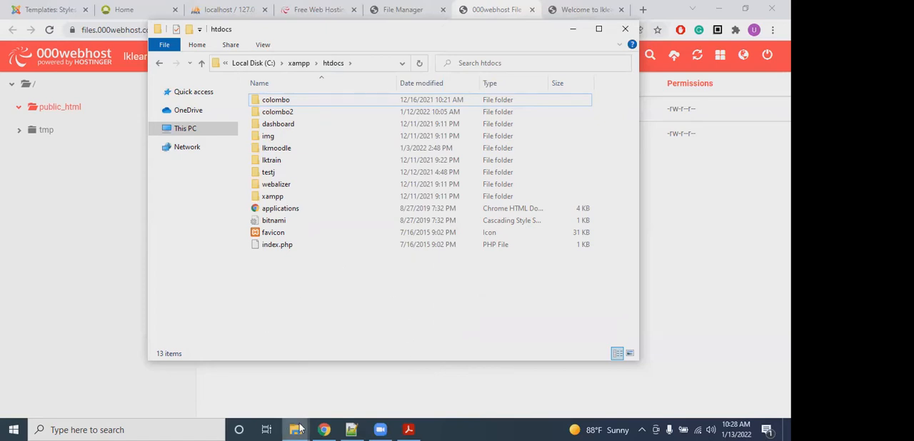
pyautogui.click(362, 379)
pyautogui.click(598, 60)
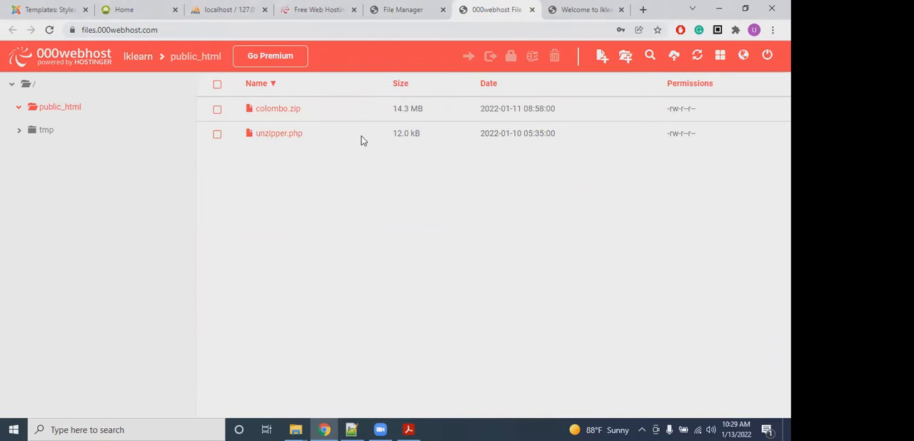
pyautogui.click(672, 60)
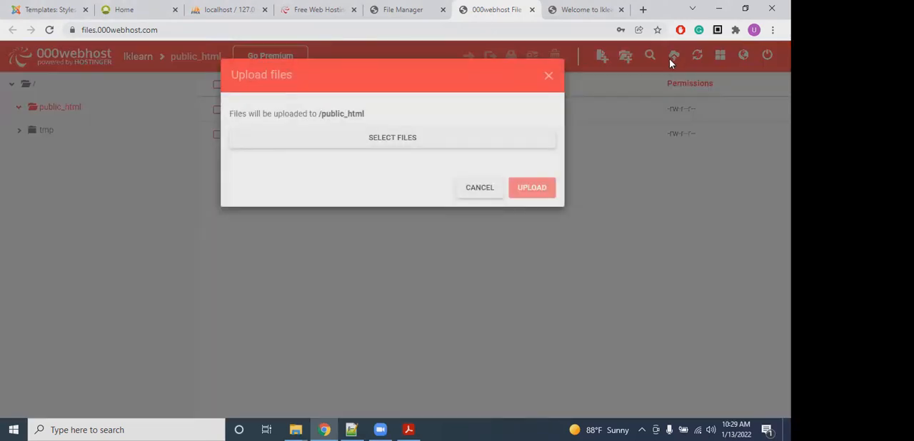
pyautogui.click(373, 143)
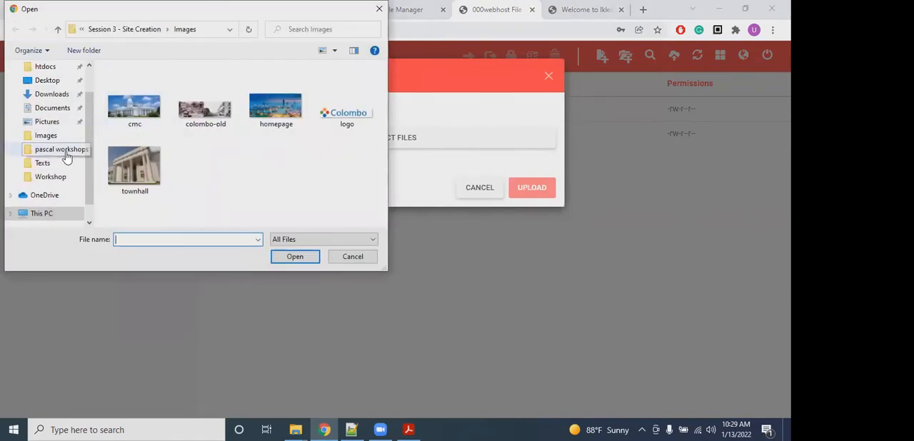
pyautogui.scroll(2, 45, 171)
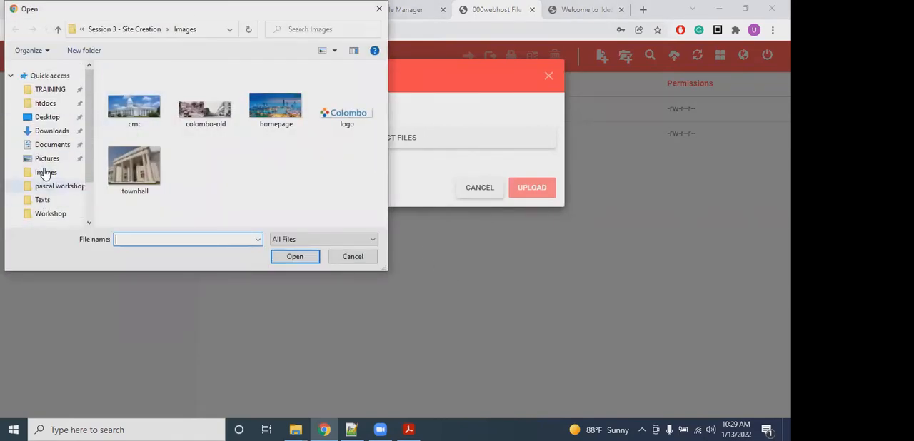
pyautogui.scroll(-2, 51, 137)
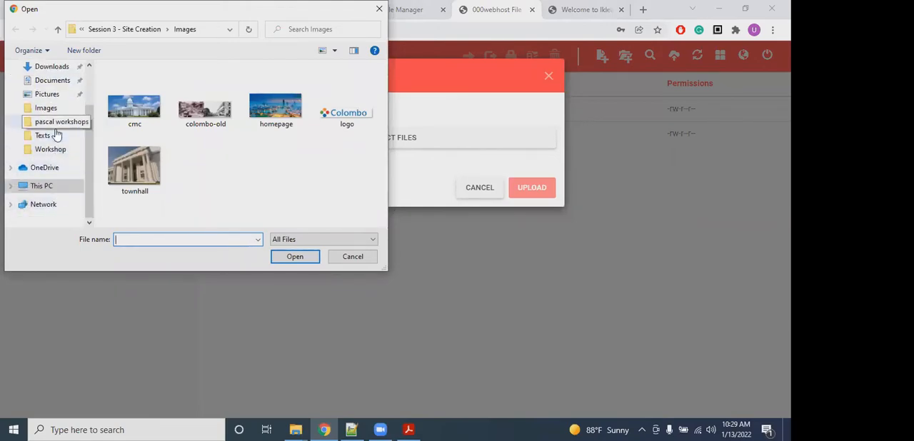
pyautogui.click(378, 9)
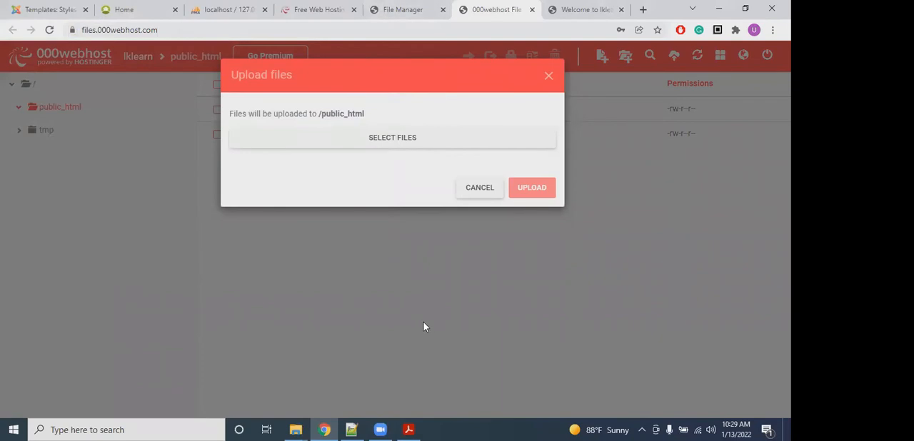
pyautogui.click(476, 189)
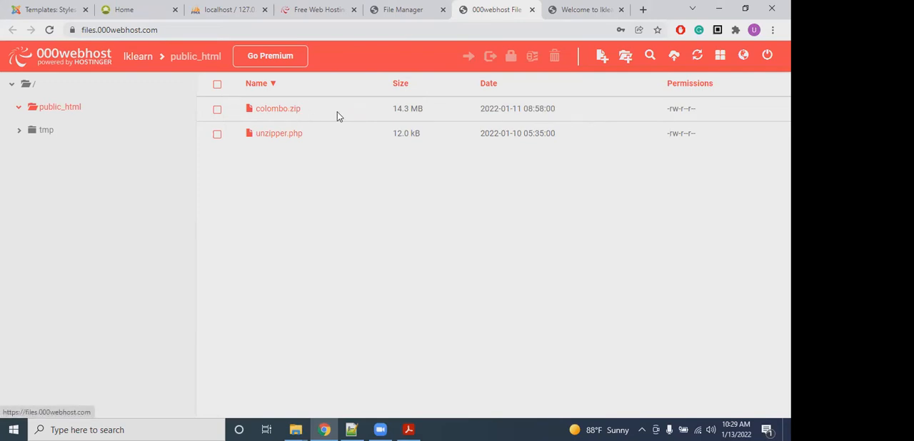
# Select colombo.zip in public_html and open the ndeet/unzipper GitHub repository in a new browser tab.
pyautogui.click(197, 113)
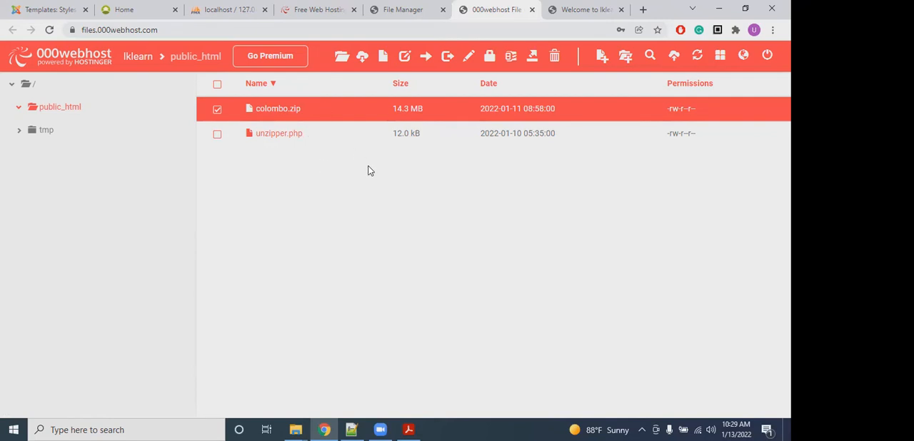
pyautogui.click(643, 10)
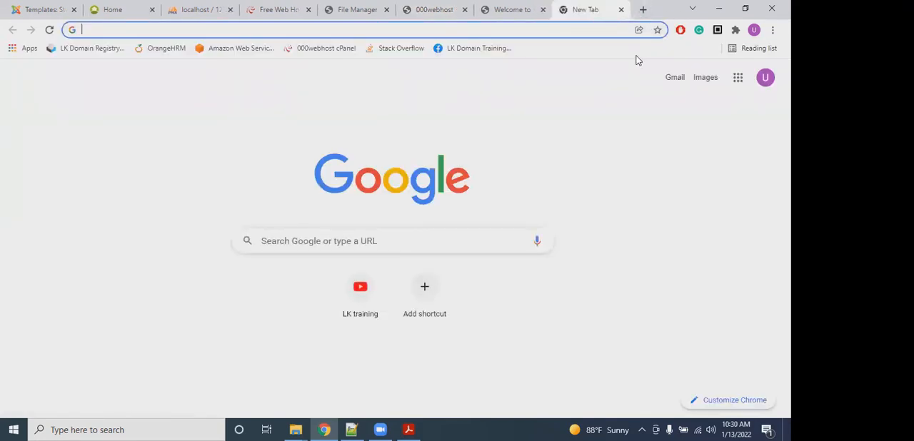
pyautogui.write('unzipper')
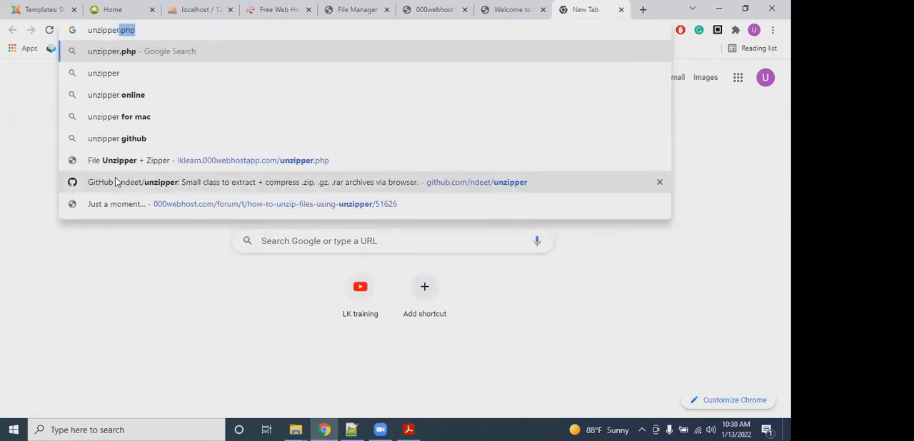
pyautogui.click(116, 182)
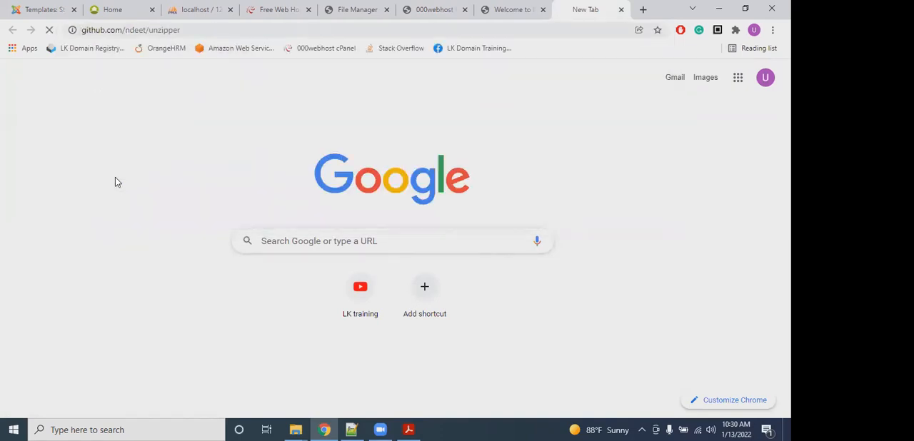
# Examine the Unzipper README's requirements and usage, the unzipper.php file, and the repository's ZIP download option.
pyautogui.scroll(-5, 267, 197)
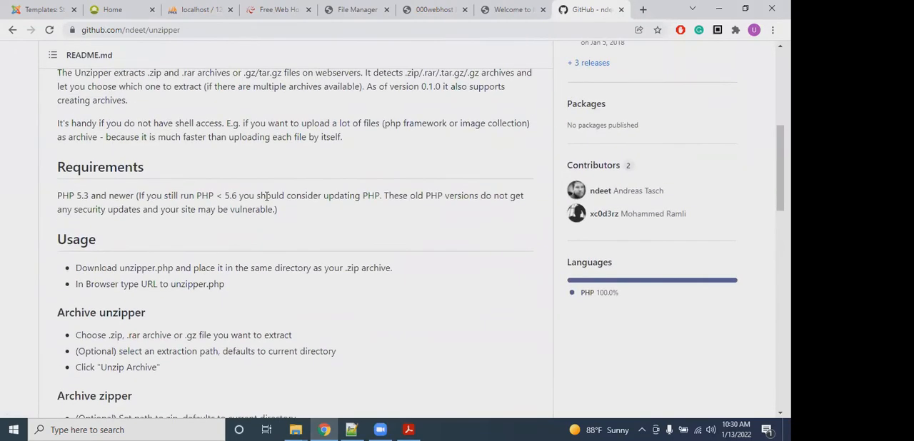
pyautogui.scroll(5, 267, 197)
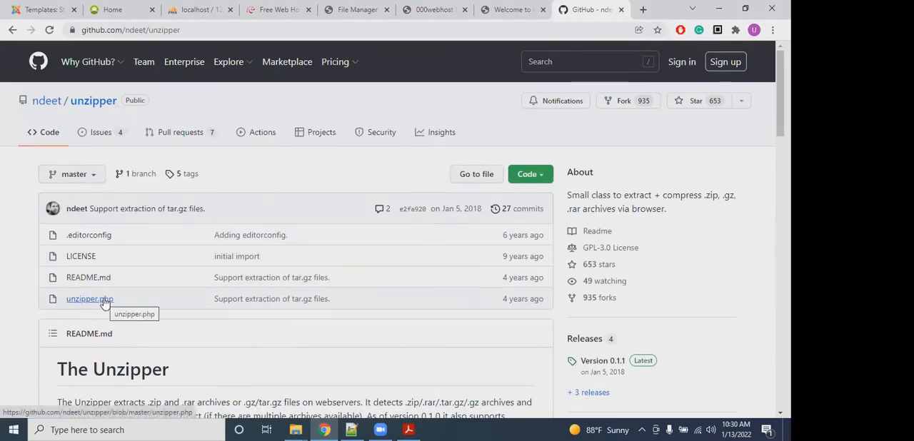
pyautogui.click(540, 177)
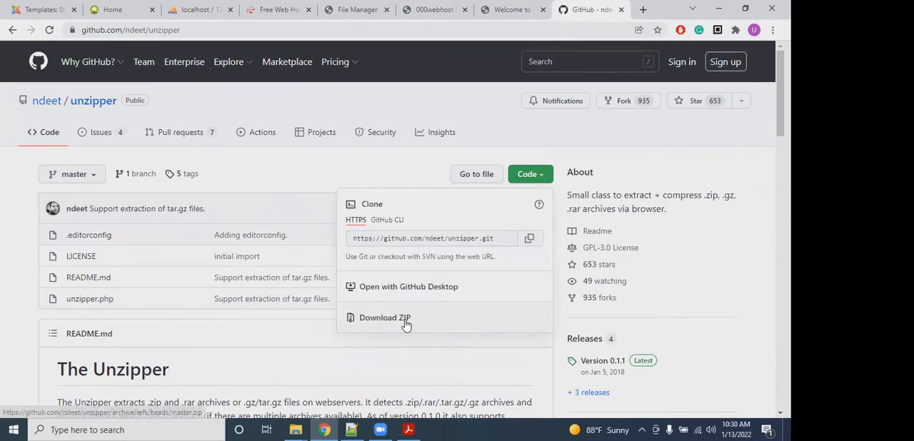
pyautogui.click(713, 282)
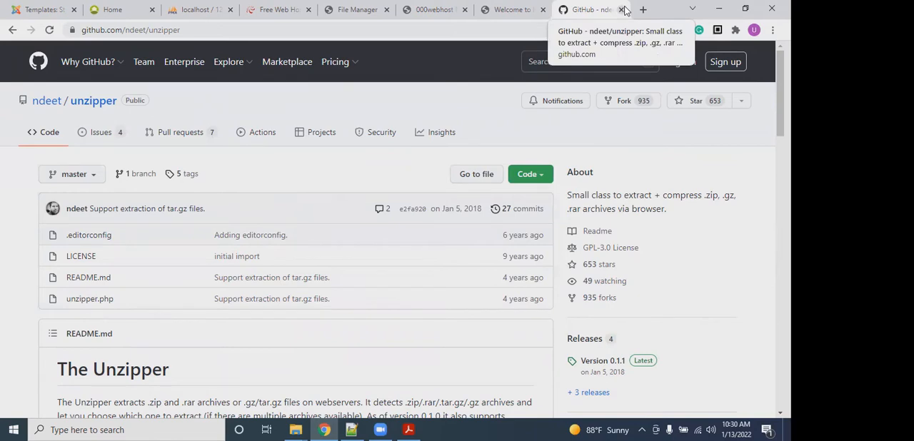
# Look at unzipper.php in the desktop's unzipper-master folder and return to the 000webhost file manager in the browser.
pyautogui.click(718, 8)
pyautogui.doubleClick(583, 118)
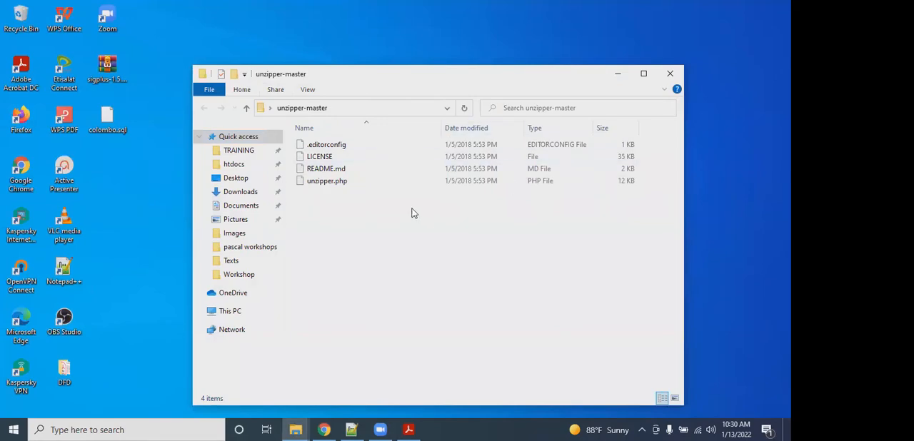
pyautogui.click(332, 182)
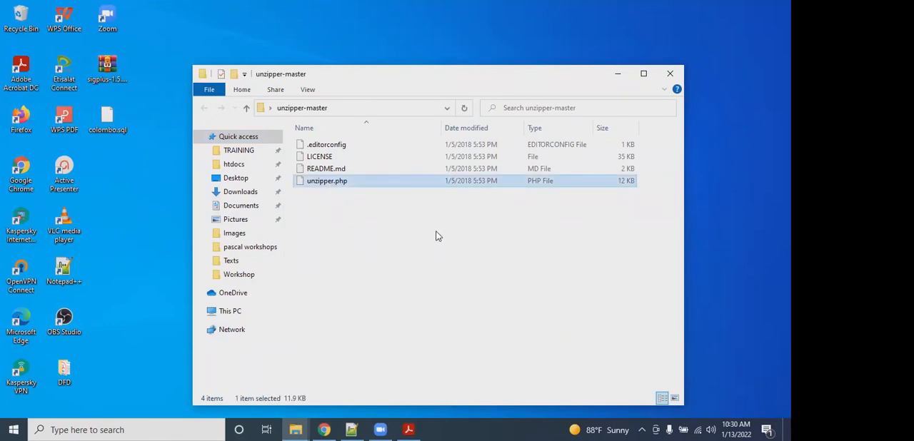
pyautogui.click(328, 429)
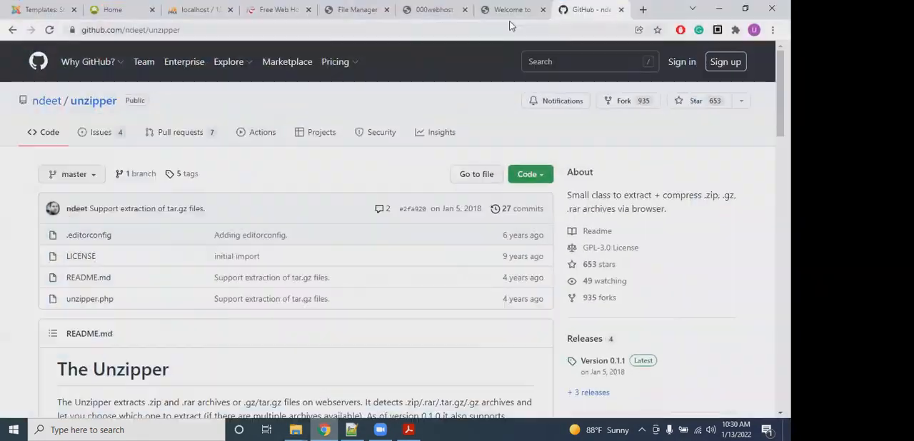
pyautogui.click(503, 10)
pyautogui.click(447, 7)
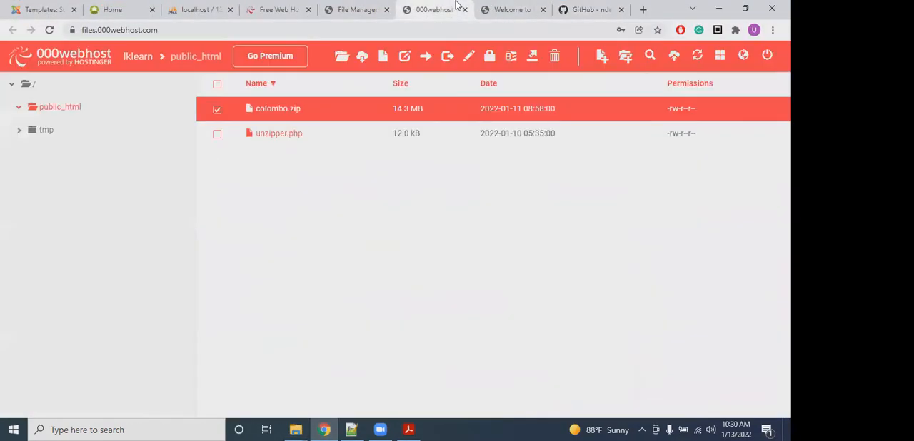
# Locate unzipper.php in the desktop's unzipper-master folder for an upload to public_html, and cancel the upload.
pyautogui.click(673, 55)
pyautogui.click(367, 139)
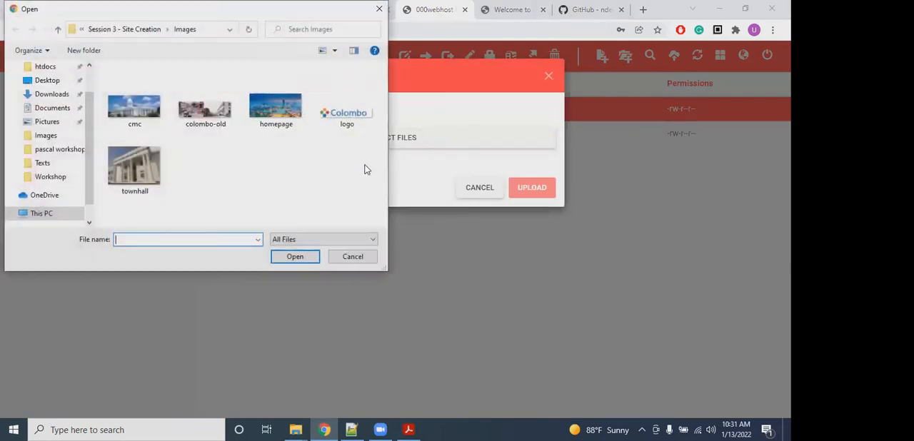
pyautogui.click(48, 81)
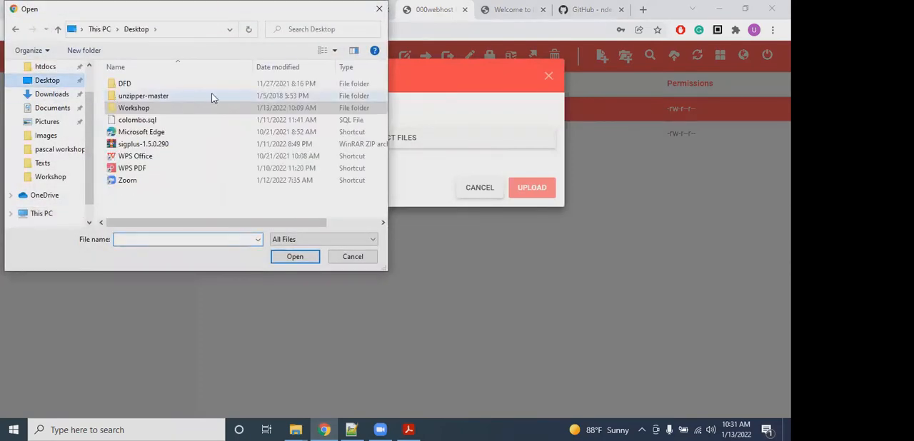
pyautogui.doubleClick(132, 95)
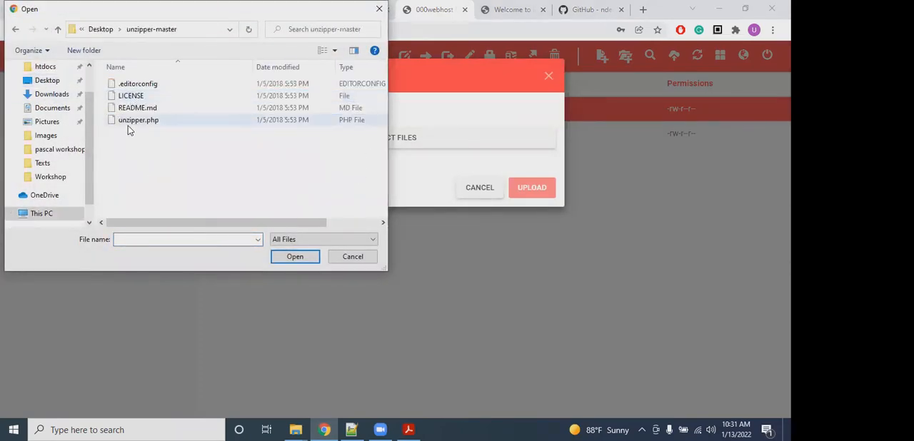
pyautogui.click(135, 120)
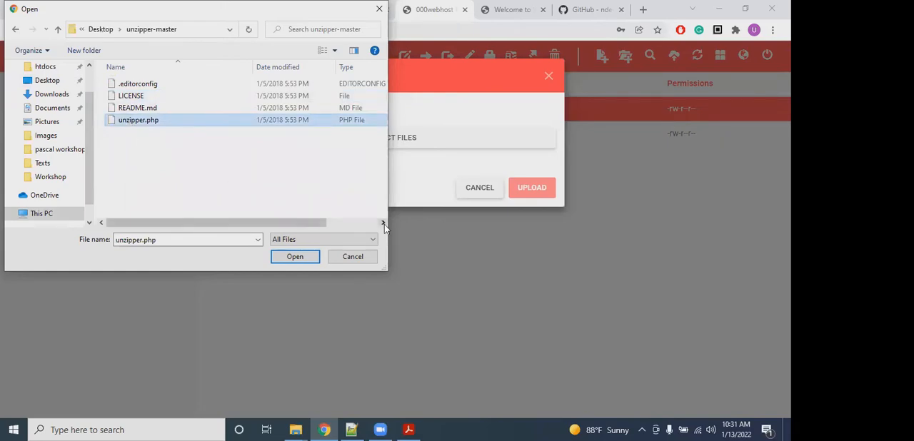
pyautogui.click(379, 9)
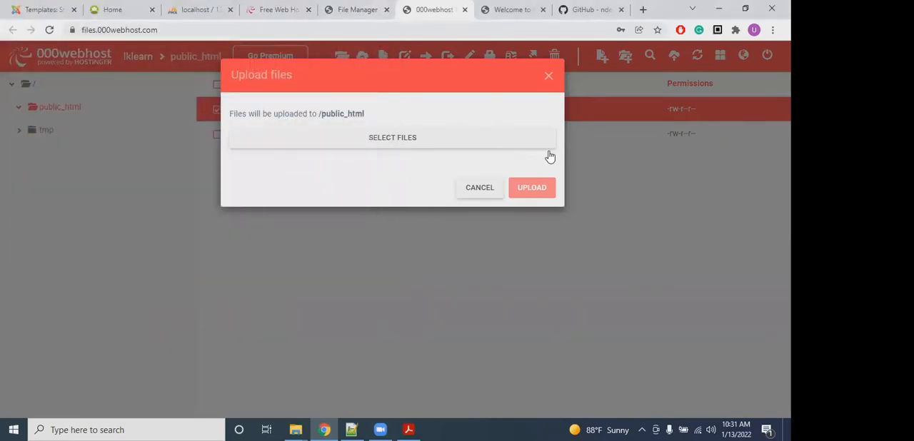
pyautogui.click(551, 77)
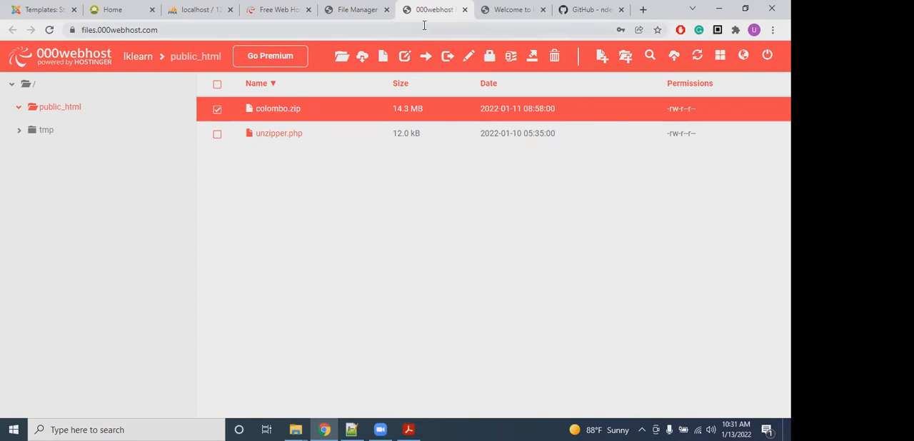
pyautogui.click(482, 7)
pyautogui.click(355, 10)
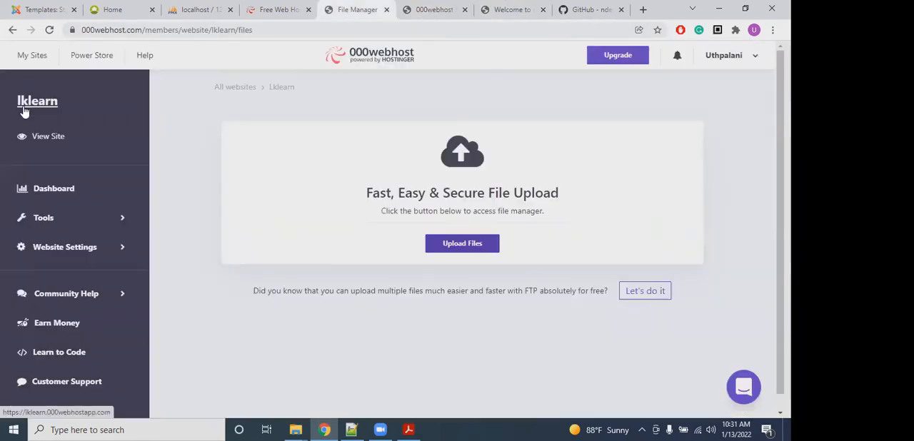
pyautogui.click(454, 10)
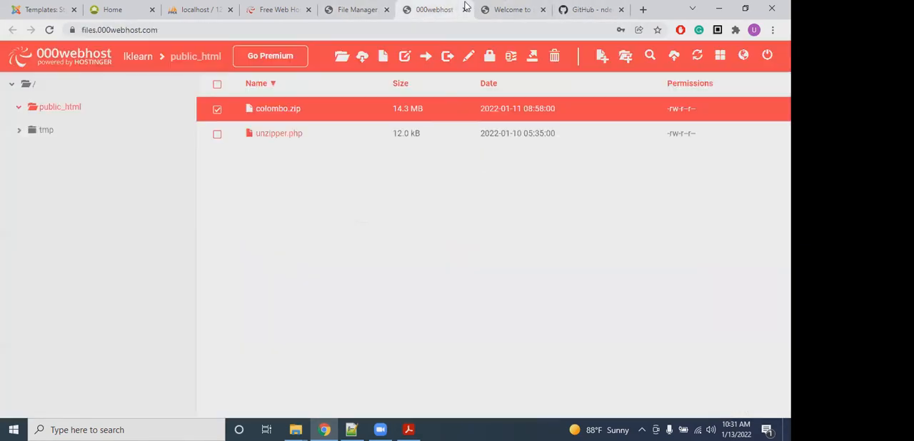
pyautogui.click(503, 6)
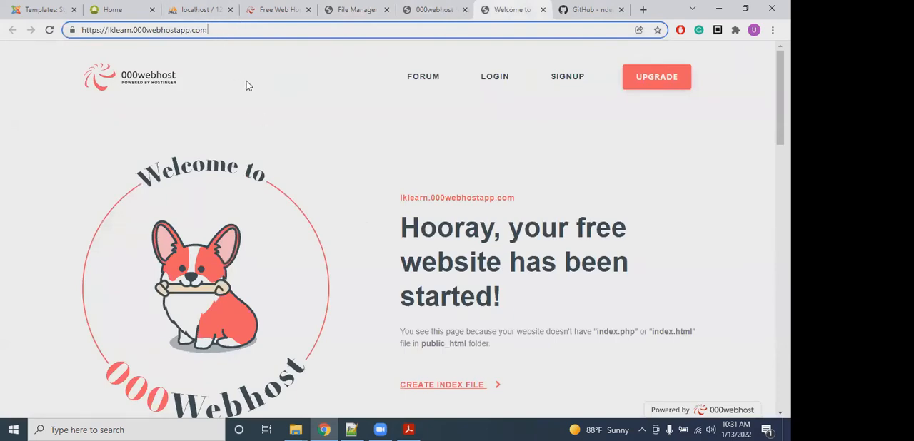
pyautogui.write('/un')
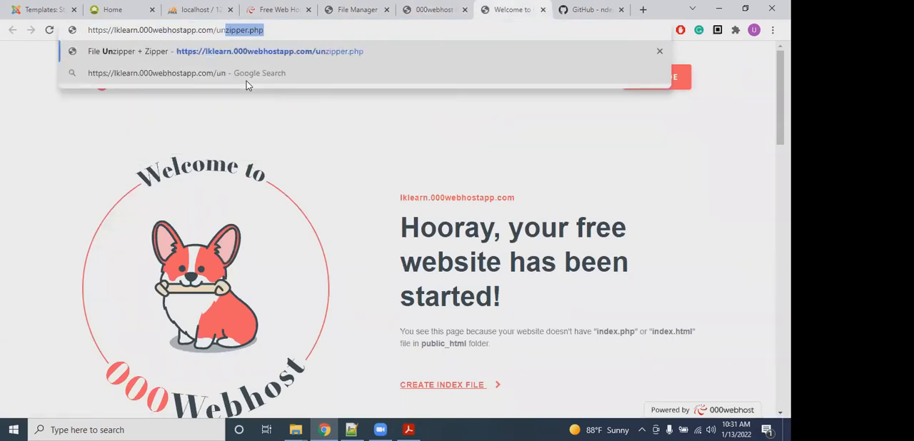
pyautogui.write('zipper.php')
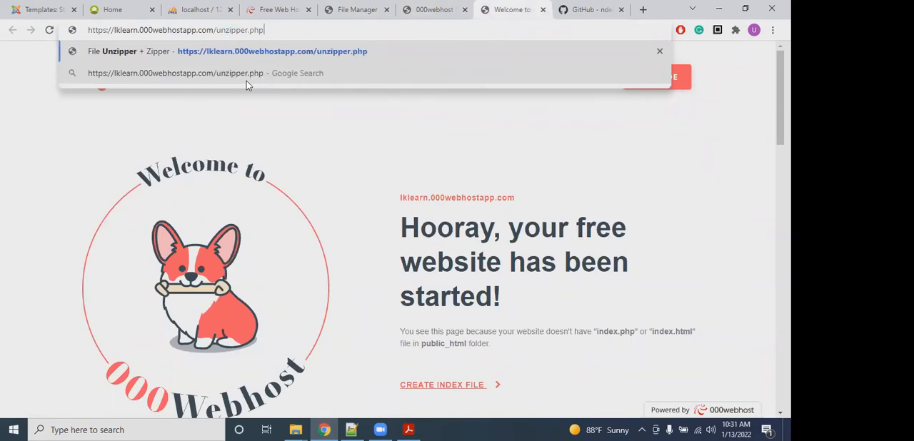
pyautogui.press('Return')
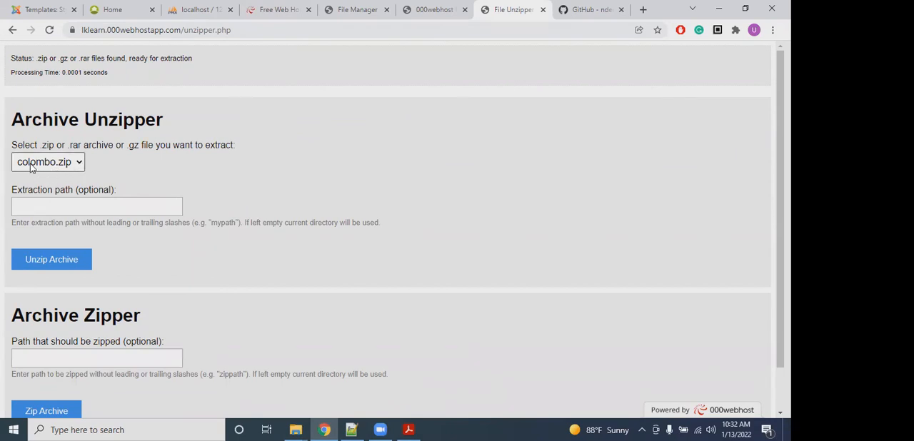
# Extract colombo.zip with the Archive Unzipper, leaving the extraction path empty, and close the Unzipper page.
pyautogui.click(70, 167)
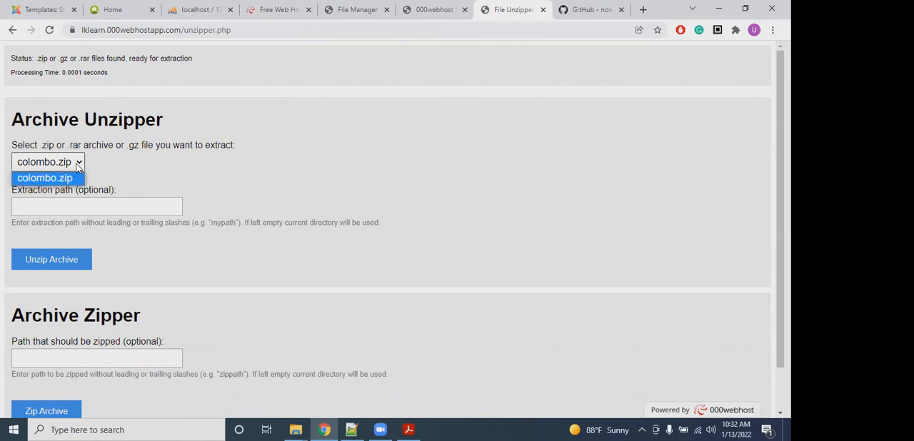
pyautogui.click(108, 166)
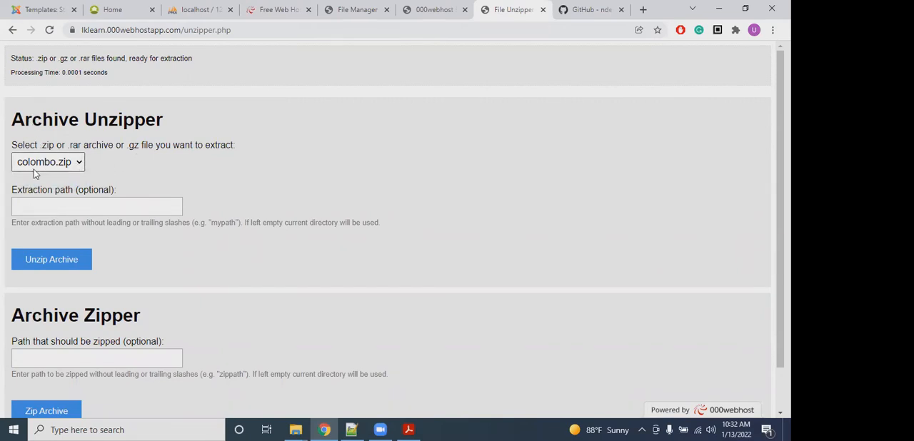
pyautogui.click(30, 266)
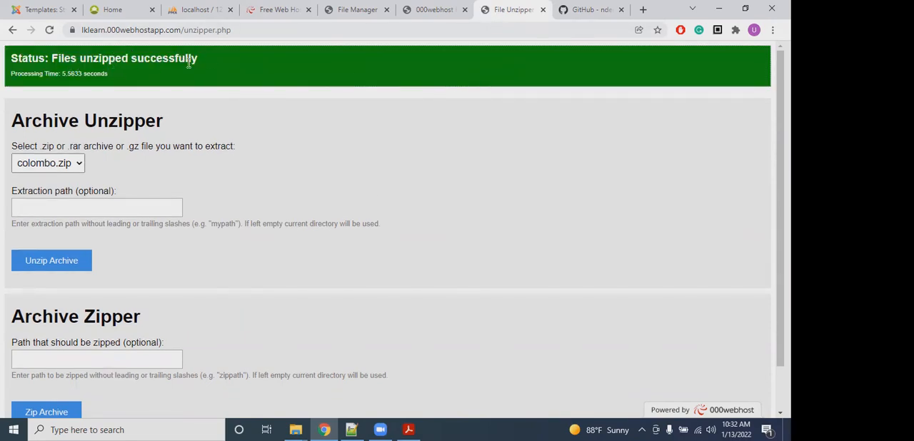
pyautogui.click(542, 9)
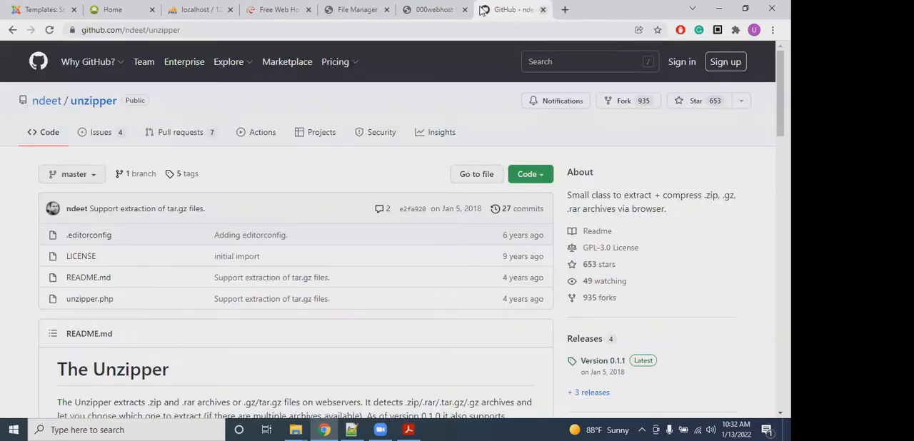
# Reload the 000webhost file manager and reopen the public_html folder.
pyautogui.click(436, 8)
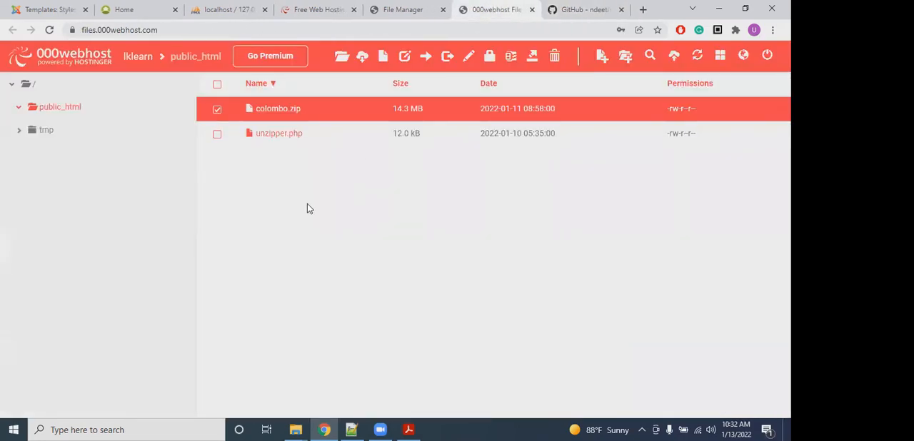
pyautogui.click(48, 31)
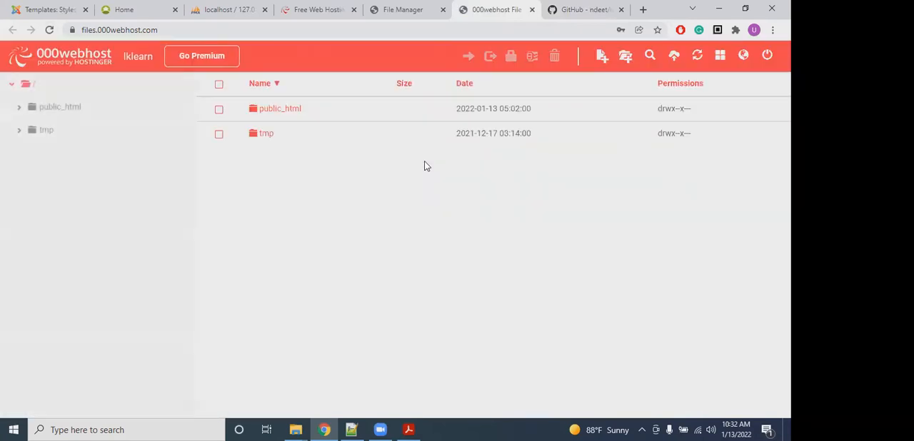
pyautogui.click(288, 112)
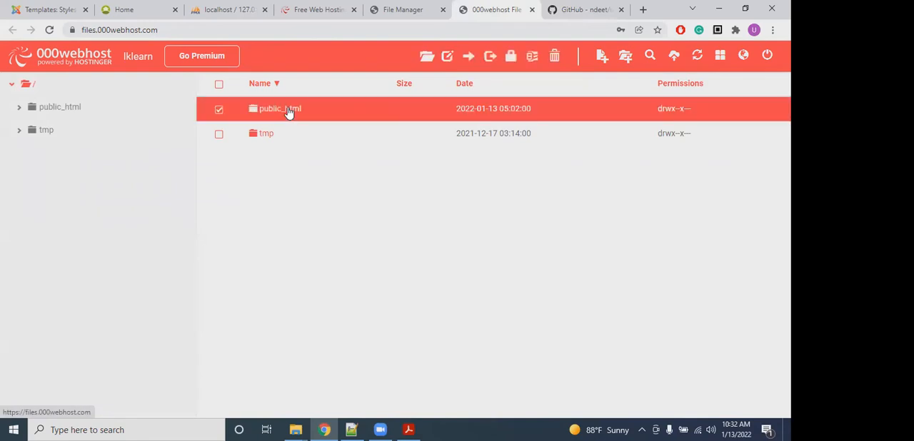
pyautogui.doubleClick(288, 112)
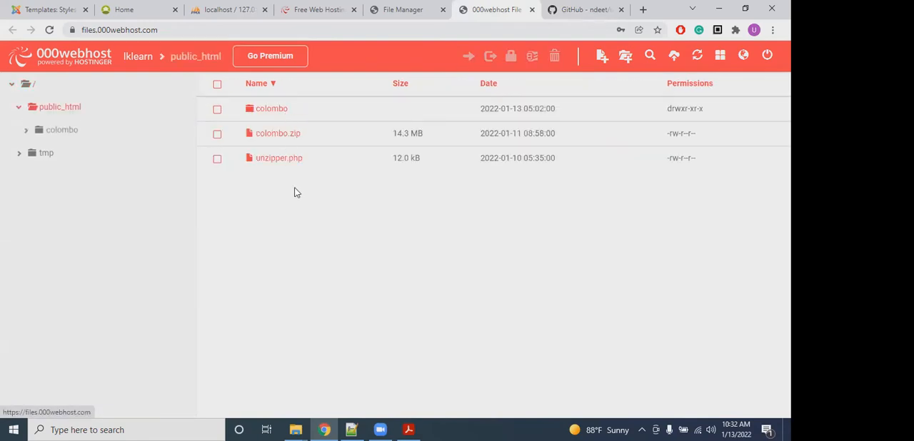
# Examine the extracted Joomla folders and files inside the colombo folder and return to public_html.
pyautogui.doubleClick(269, 112)
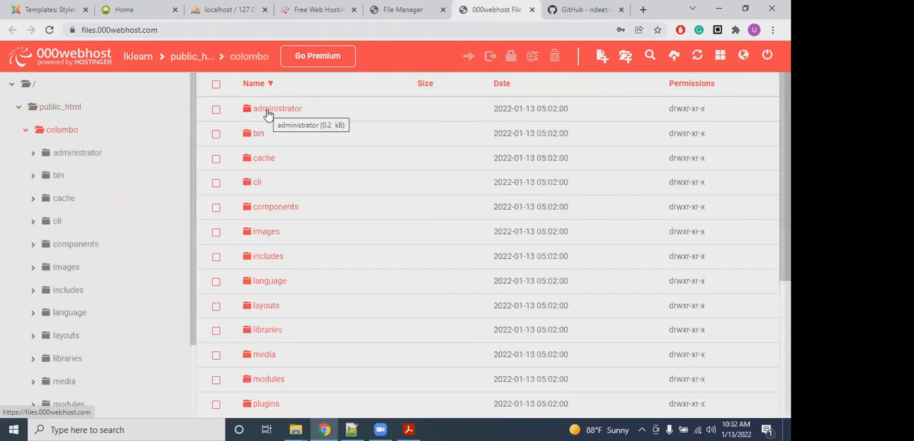
pyautogui.scroll(-3, 283, 251)
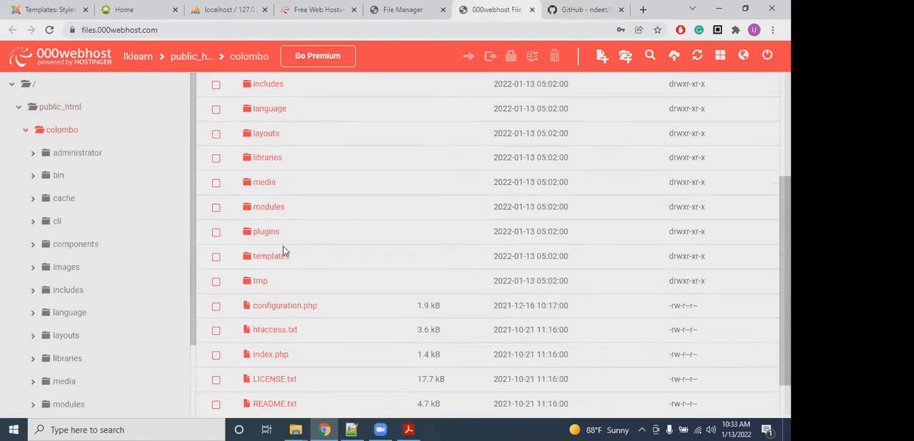
pyautogui.scroll(4, 284, 252)
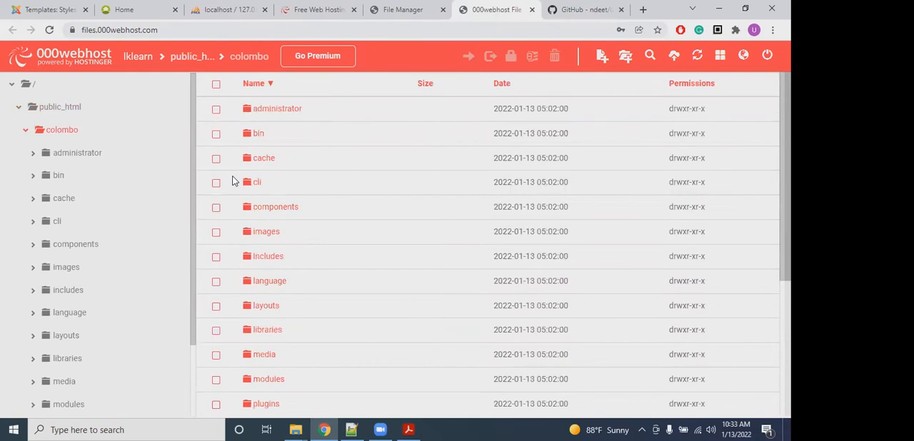
pyautogui.scroll(-3, 361, 147)
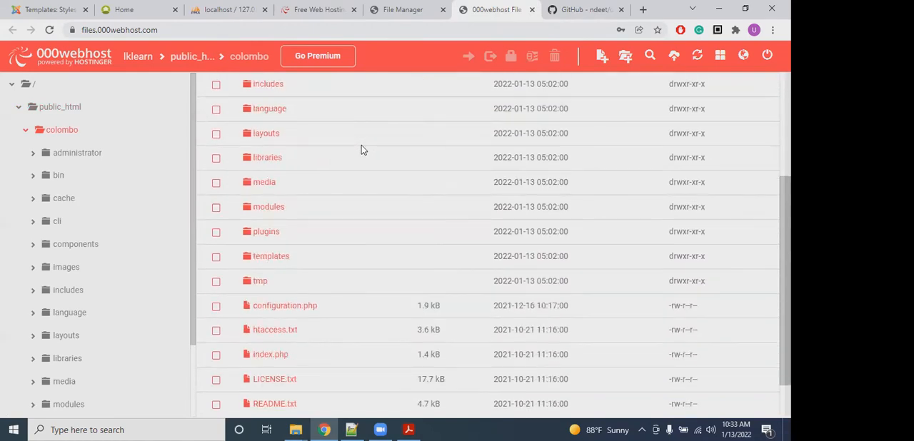
pyautogui.scroll(-2, 361, 144)
pyautogui.scroll(5, 359, 165)
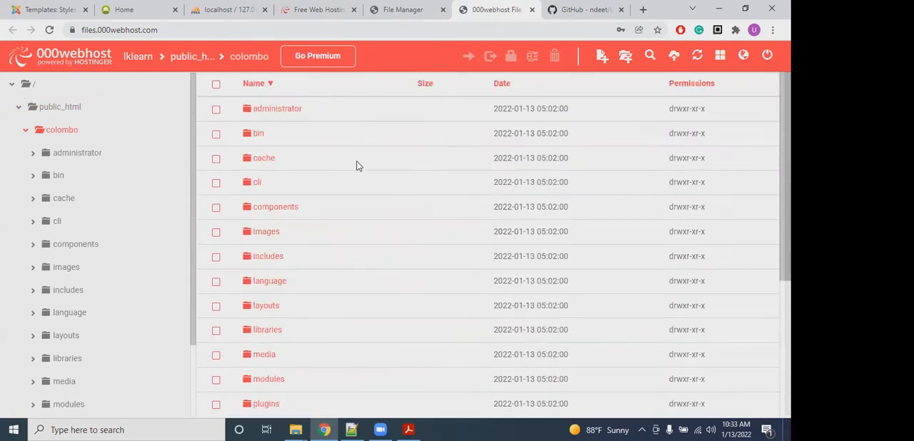
pyautogui.click(182, 57)
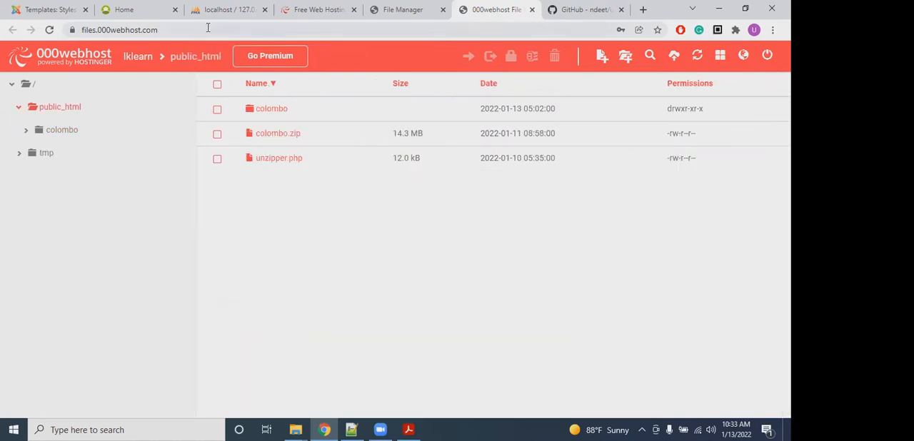
# Move all the files and folders inside the colombo folder into public_html and return to the public_html folder.
pyautogui.click(261, 117)
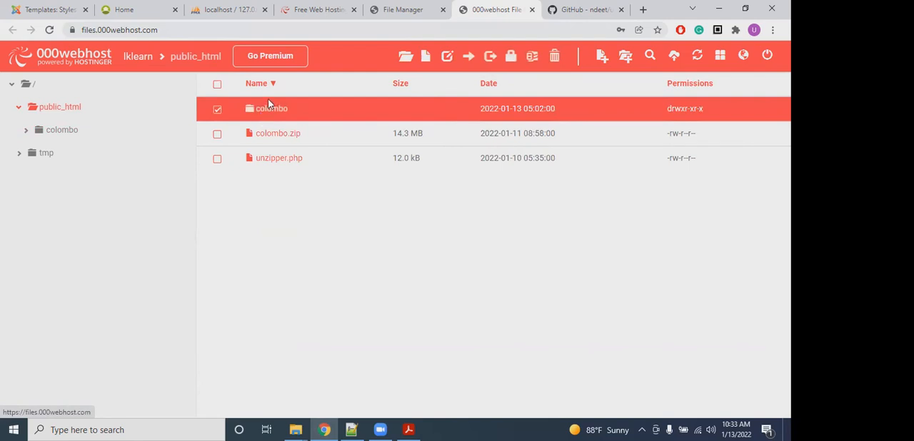
pyautogui.doubleClick(266, 113)
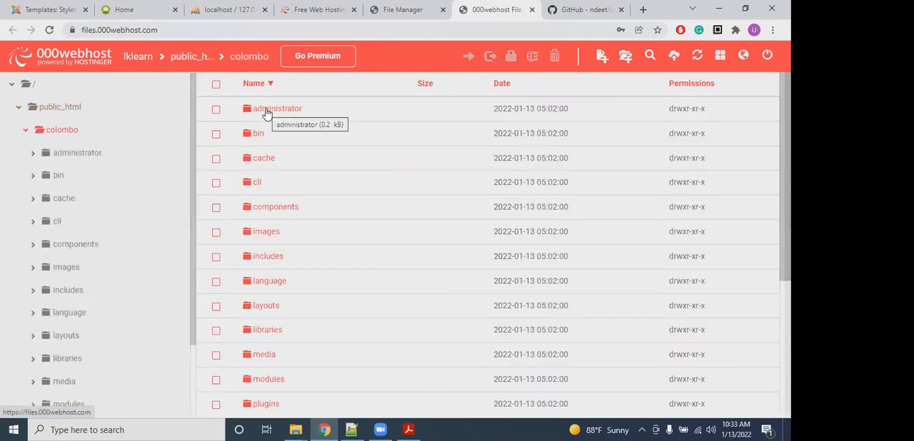
pyautogui.click(215, 86)
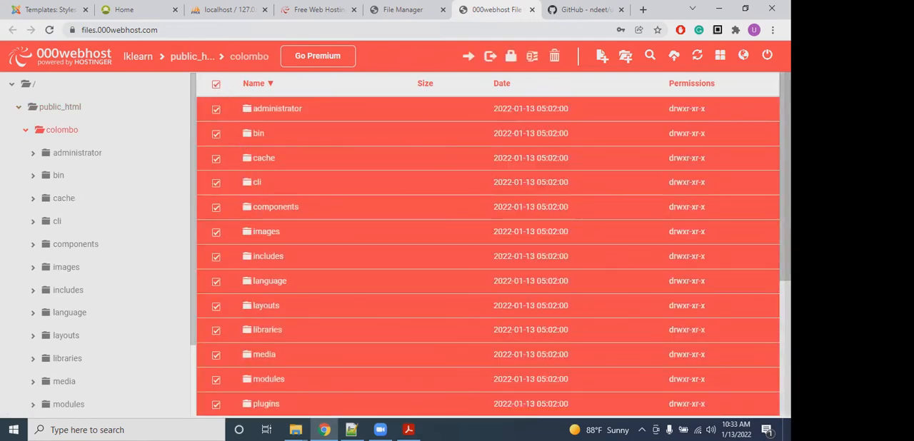
pyautogui.moveTo(785, 164)
pyautogui.mouseDown()
pyautogui.moveTo(785, 294)
pyautogui.moveTo(785, 162)
pyautogui.mouseUp()
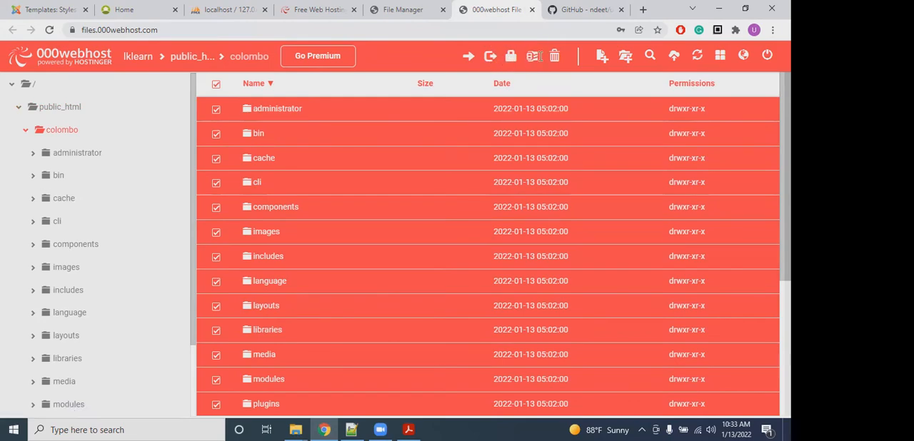
pyautogui.click(468, 57)
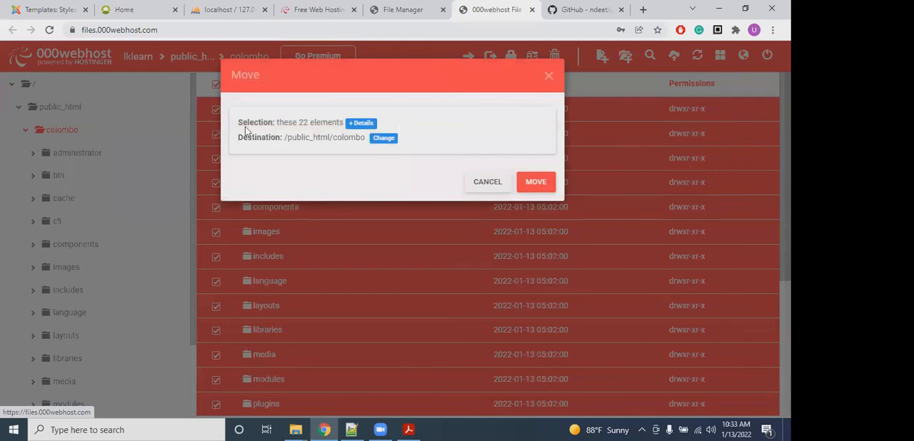
pyautogui.click(383, 139)
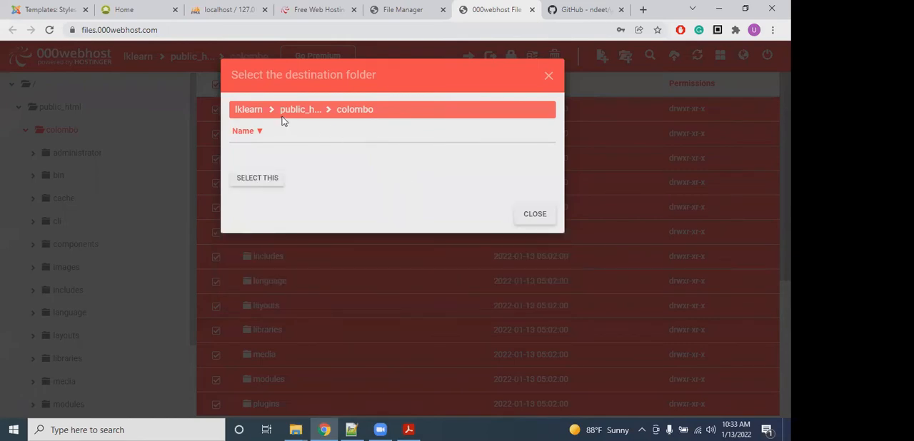
pyautogui.click(237, 112)
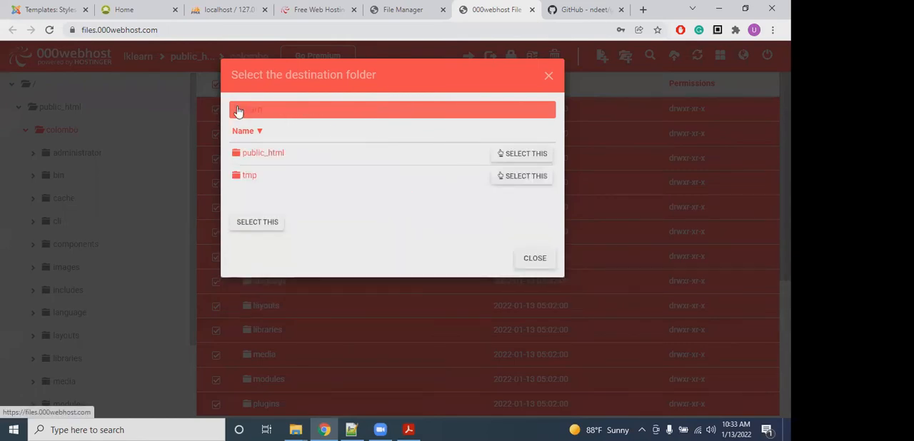
pyautogui.click(251, 157)
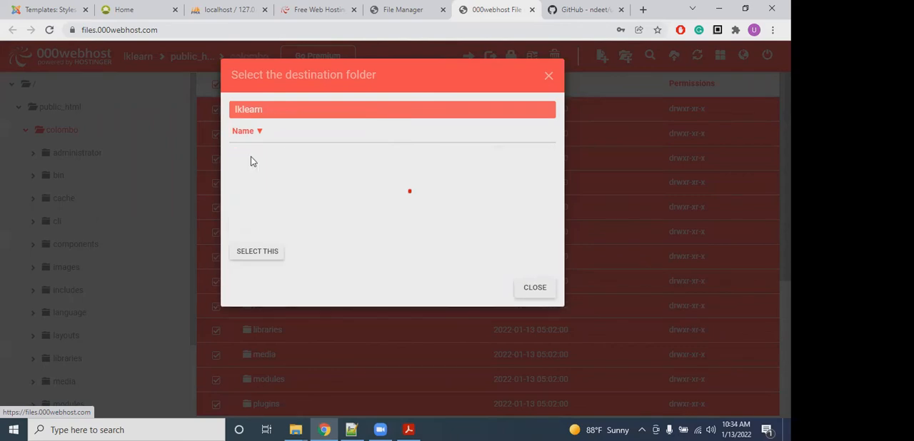
pyautogui.click(249, 114)
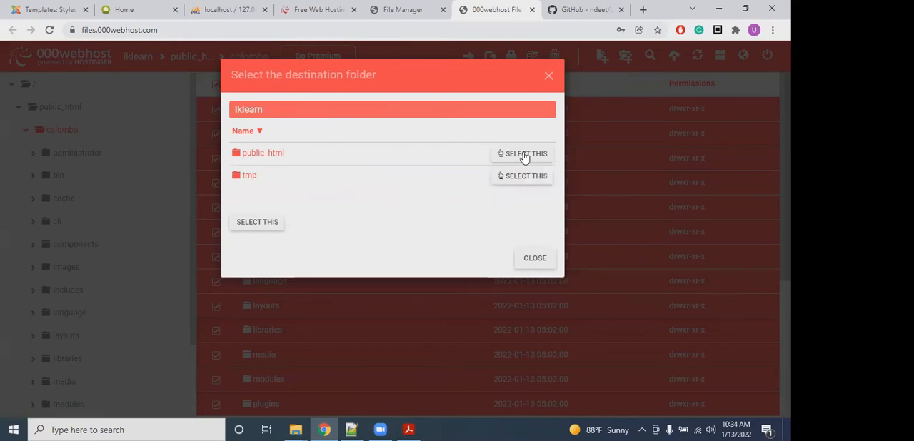
pyautogui.click(523, 154)
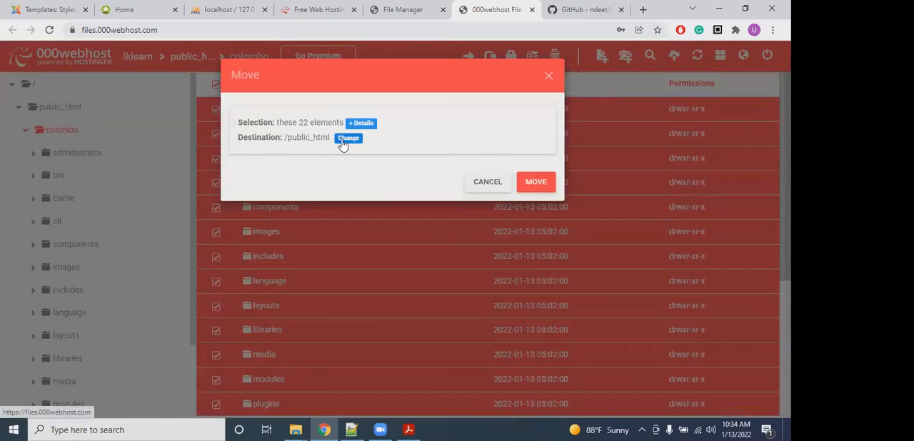
pyautogui.click(533, 184)
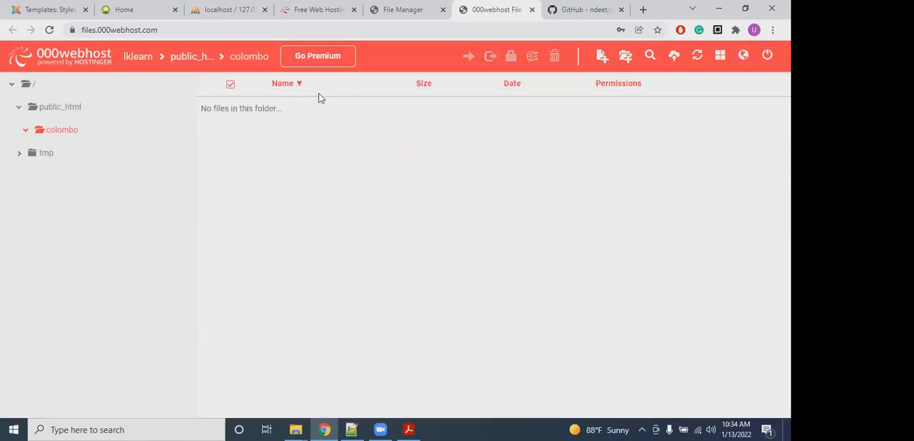
pyautogui.click(177, 59)
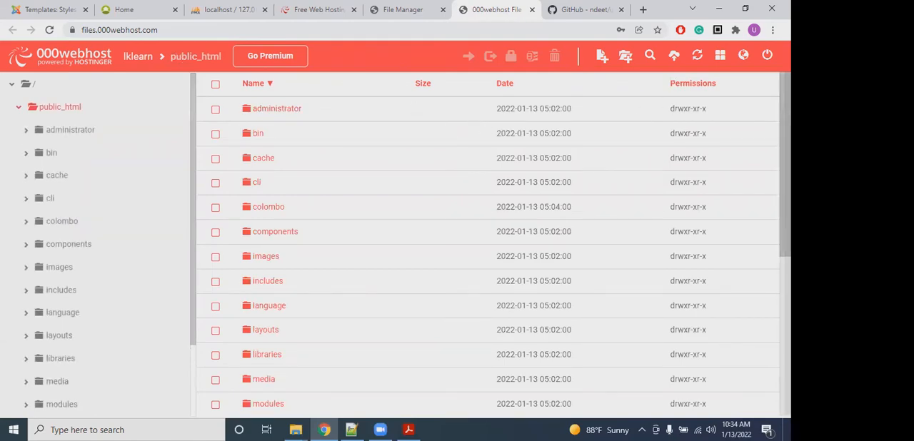
pyautogui.scroll(-3, 734, 95)
pyautogui.scroll(3, 735, 95)
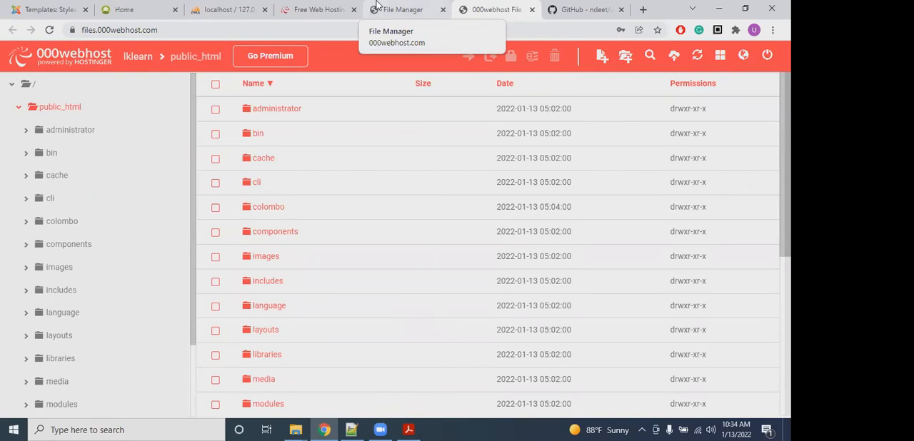
# Open the Database Manager for the lklearn site in the 000webhost members area.
pyautogui.click(376, 5)
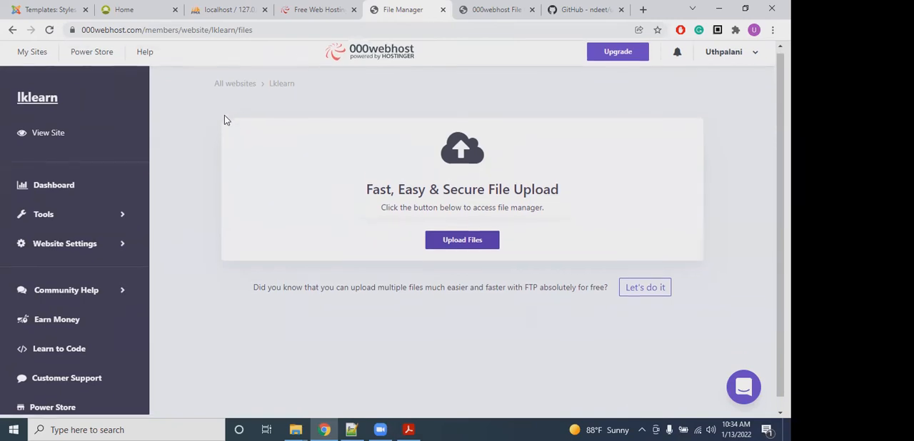
pyautogui.scroll(-1, 224, 115)
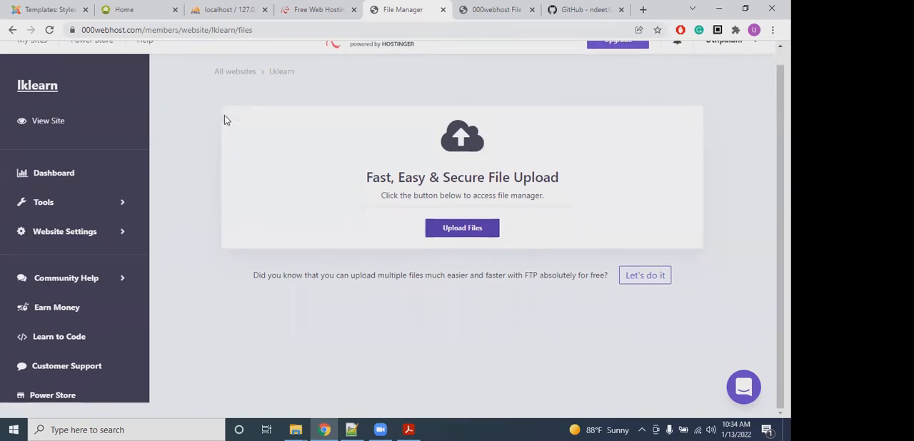
pyautogui.click(119, 205)
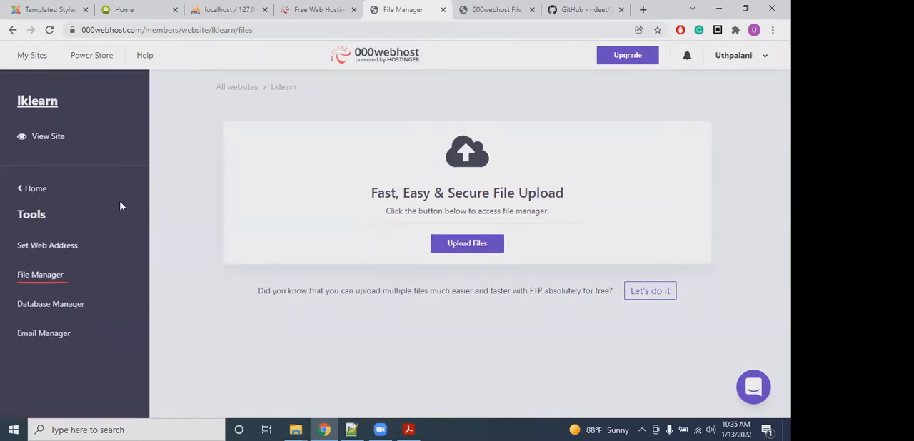
pyautogui.click(63, 305)
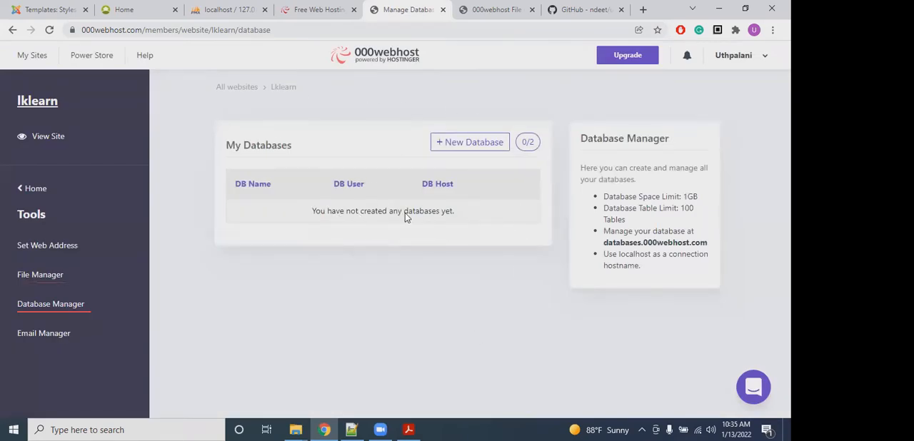
# Create a database named colombo with username lkrdt, copying its generated password and dismissing the browser's offer to save it.
pyautogui.click(464, 145)
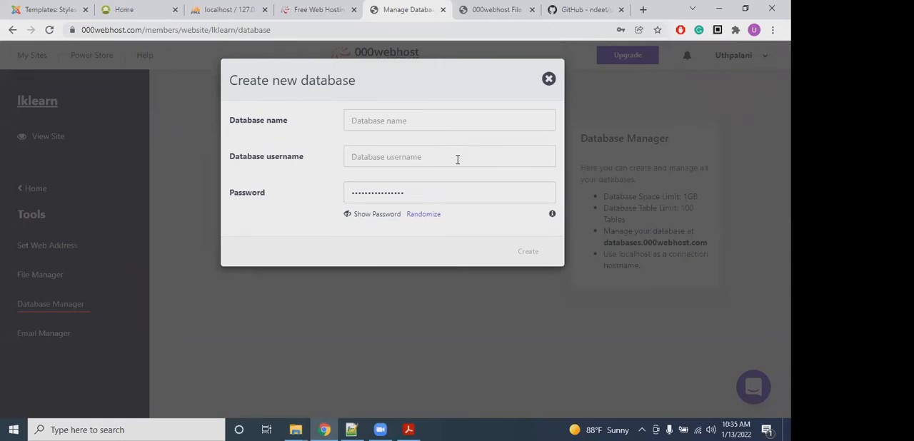
pyautogui.click(426, 129)
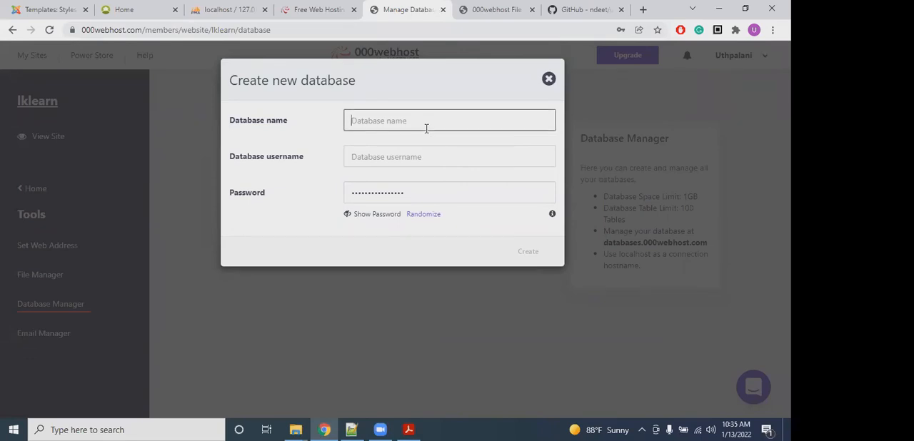
pyautogui.write('colo')
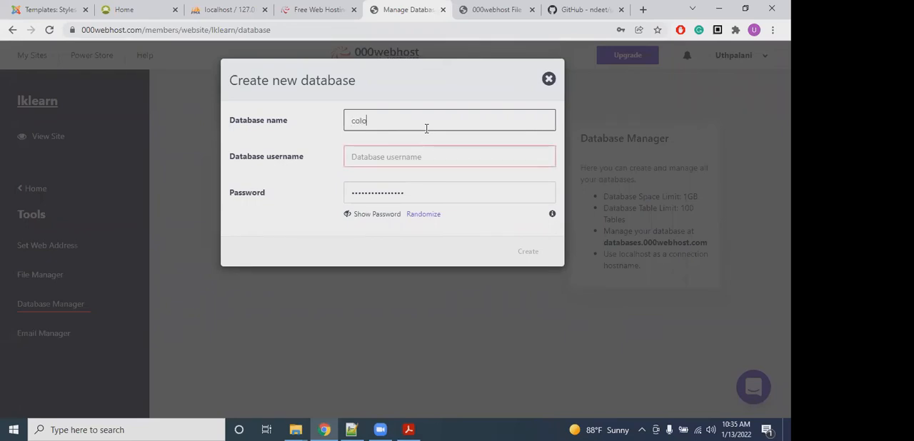
pyautogui.write('mbo')
pyautogui.press('Tab')
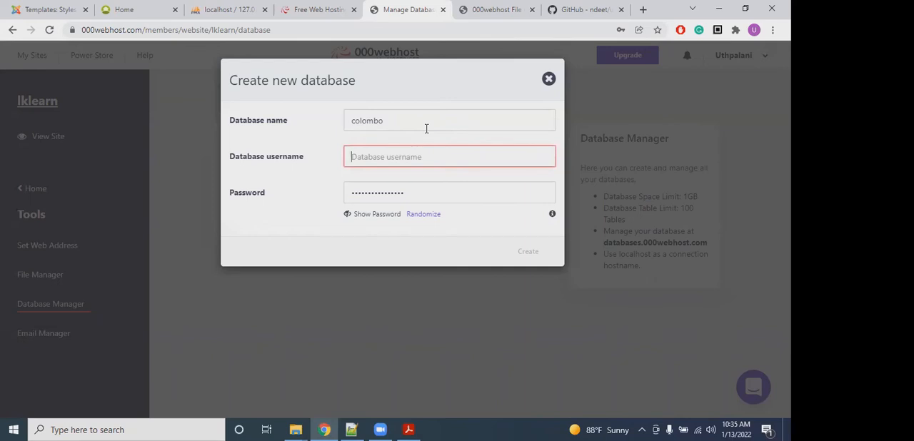
pyautogui.write('lkrdt')
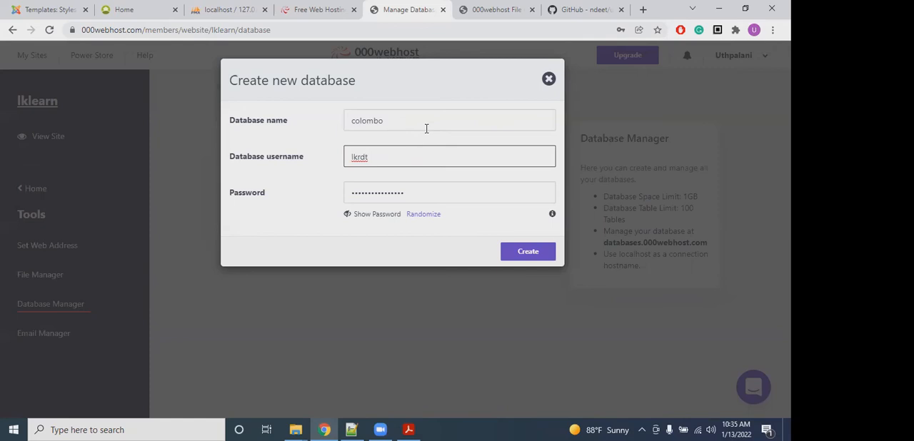
pyautogui.click(375, 214)
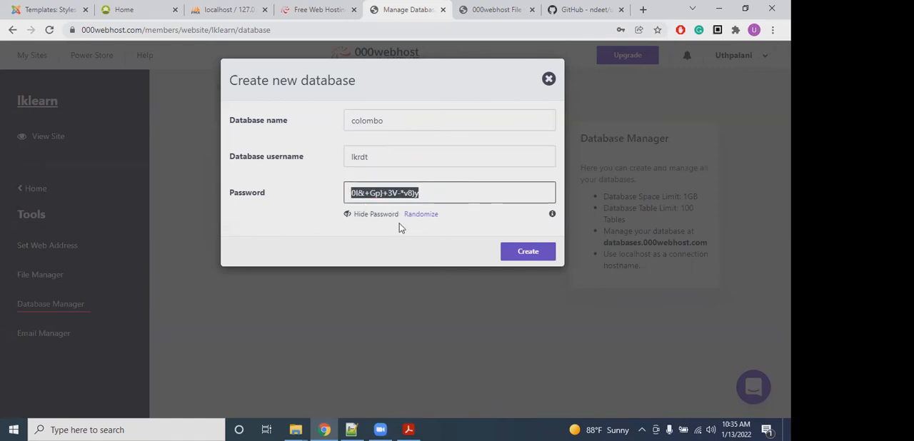
pyautogui.click(377, 214)
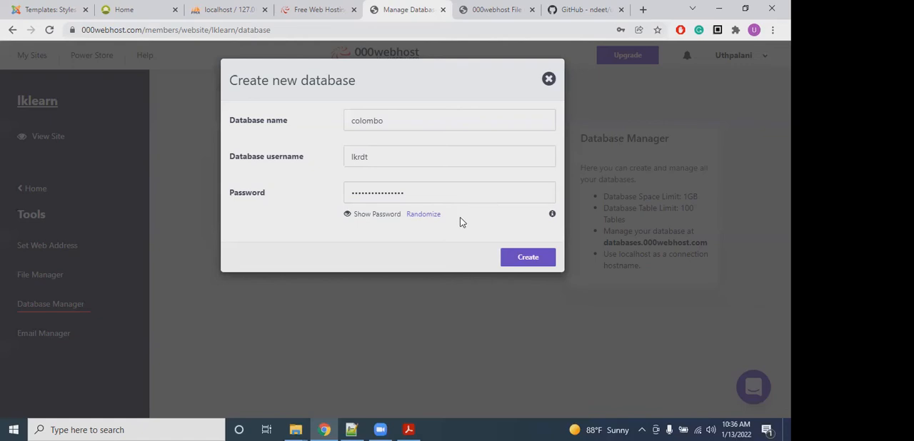
pyautogui.click(509, 263)
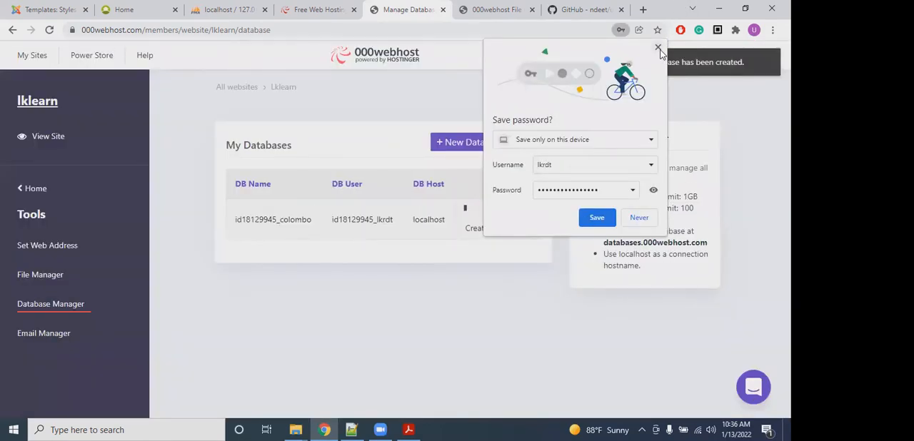
pyautogui.click(660, 53)
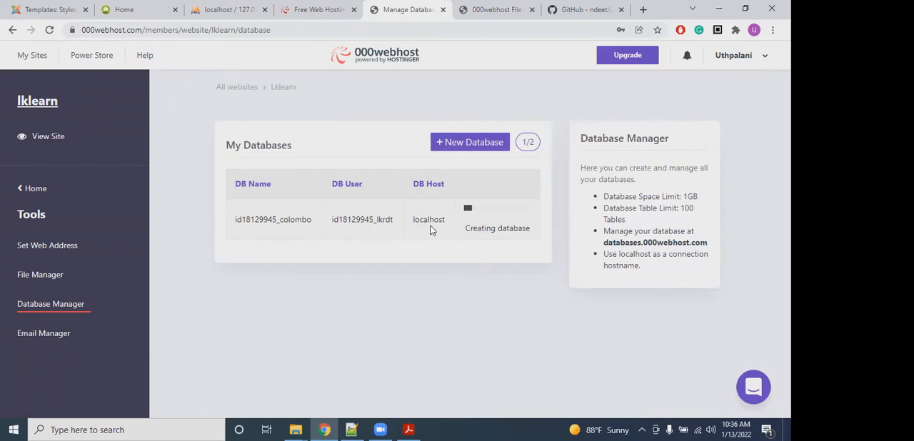
# Paste the copied database password into a blank Notepad document and minimize Notepad.
pyautogui.click(6, 428)
pyautogui.click(341, 274)
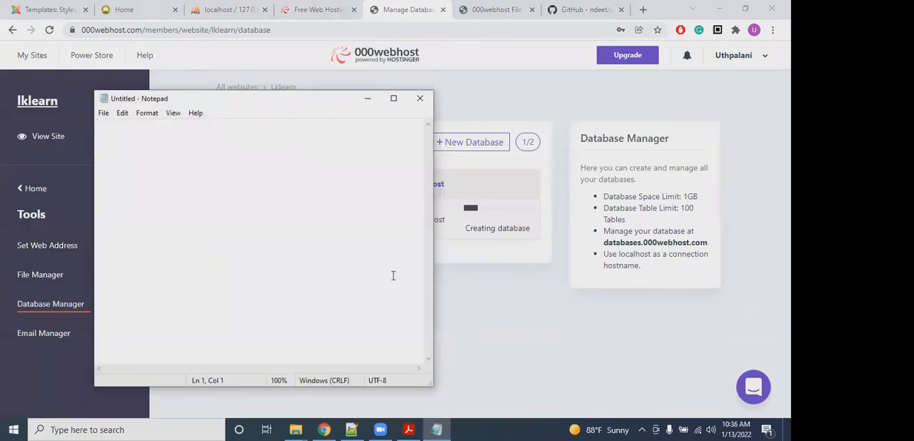
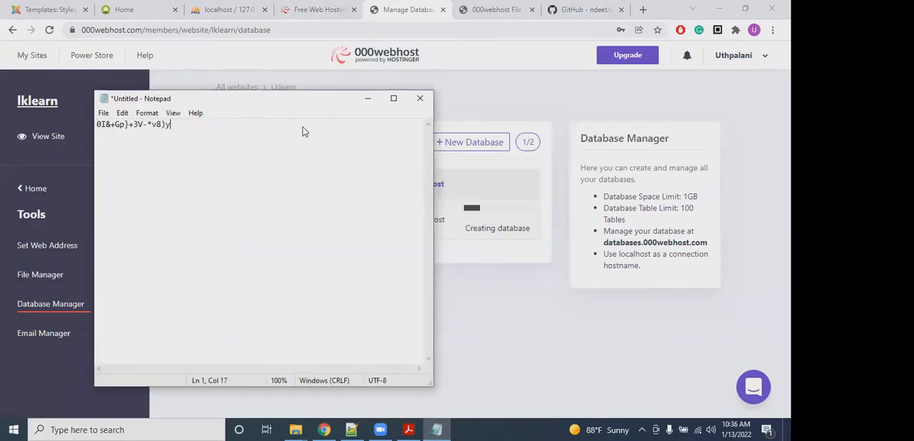
pyautogui.click(367, 98)
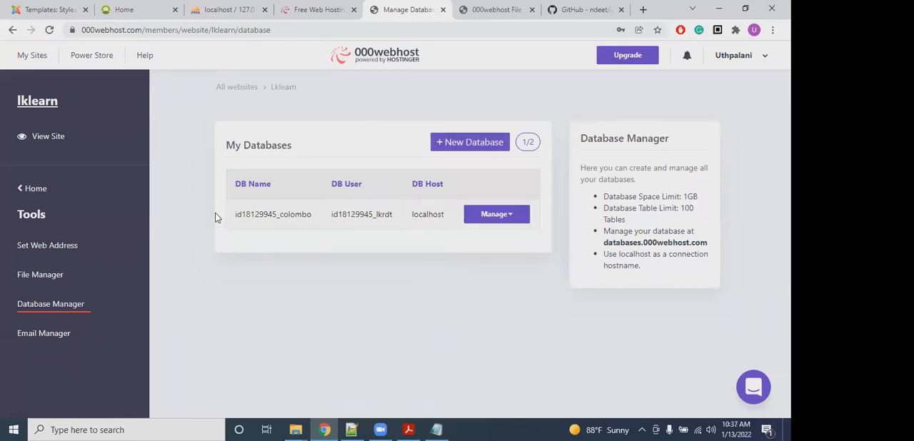
# Open the new hosted colombo database in 000webhost's phpMyAdmin.
pyautogui.click(511, 219)
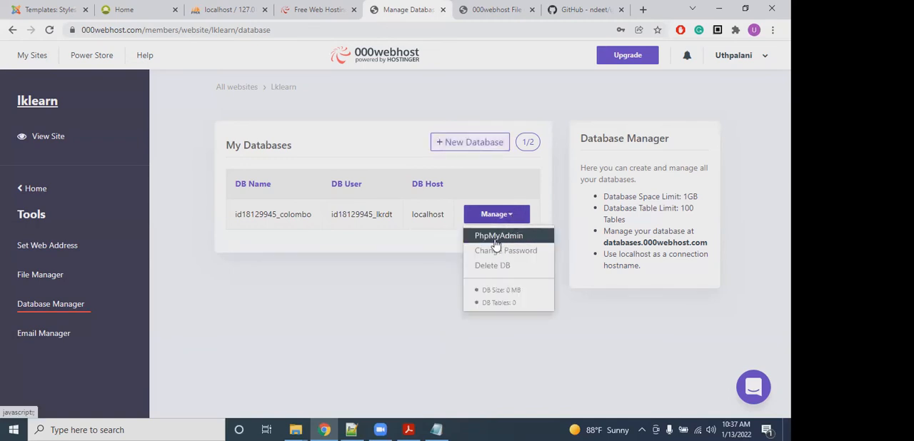
pyautogui.click(505, 242)
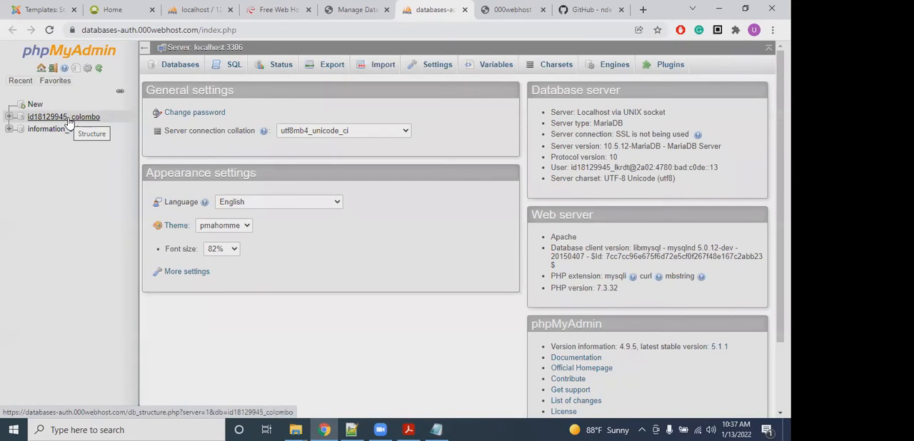
pyautogui.click(64, 117)
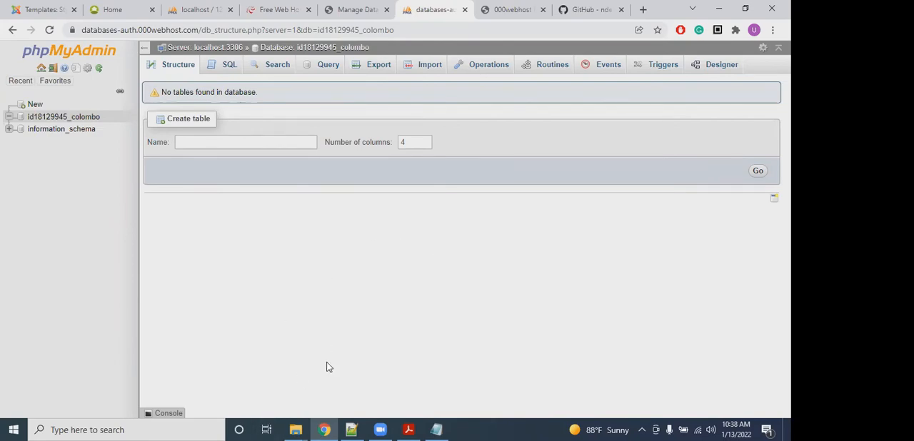
# Open the local colombo database in phpMyAdmin, view its export options and return to its table list.
pyautogui.click(352, 10)
pyautogui.click(197, 9)
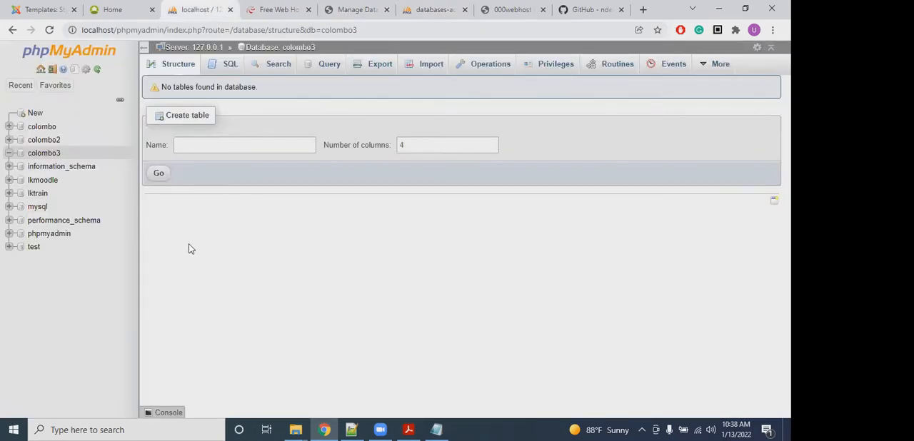
pyautogui.click(43, 129)
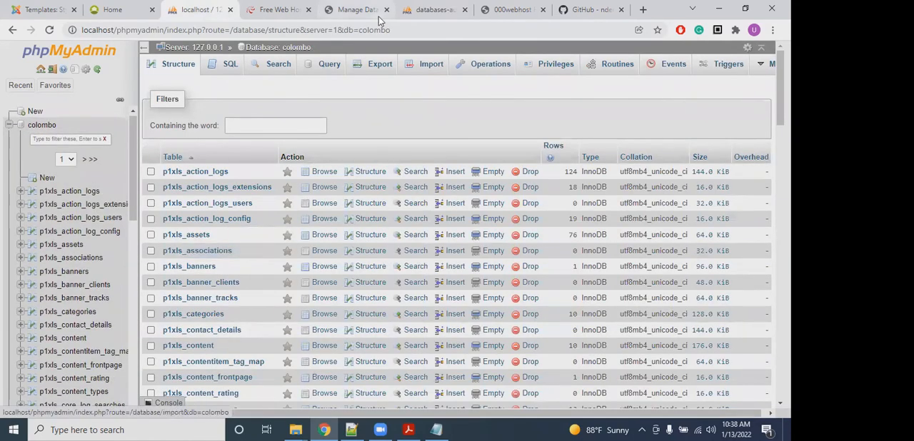
pyautogui.click(380, 66)
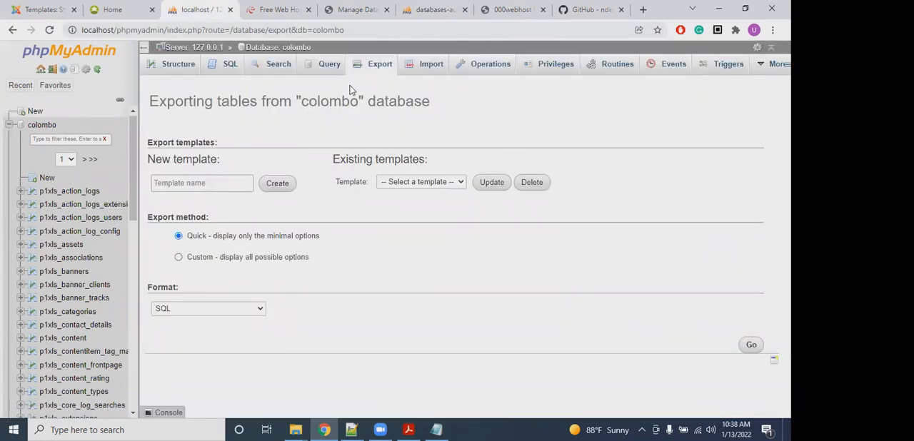
pyautogui.click(250, 50)
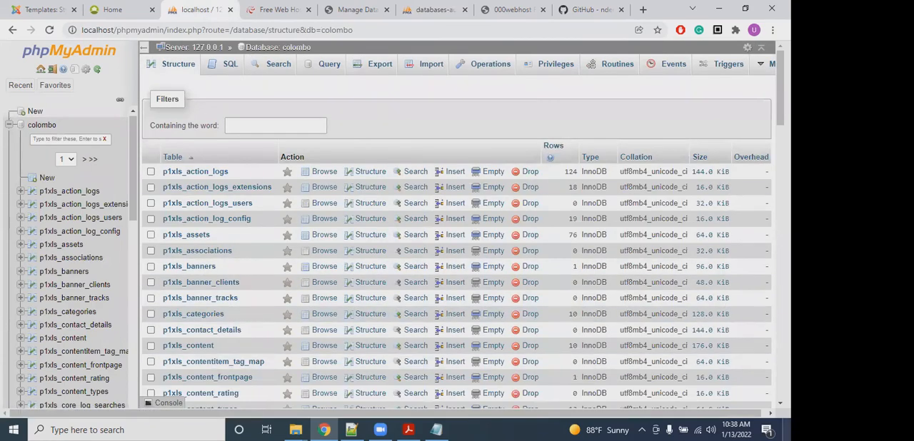
# Move the colombo.sql file to an empty area of the desktop and return to Chrome.
pyautogui.click(786, 429)
pyautogui.moveTo(107, 120); pyautogui.dragTo(408, 116)
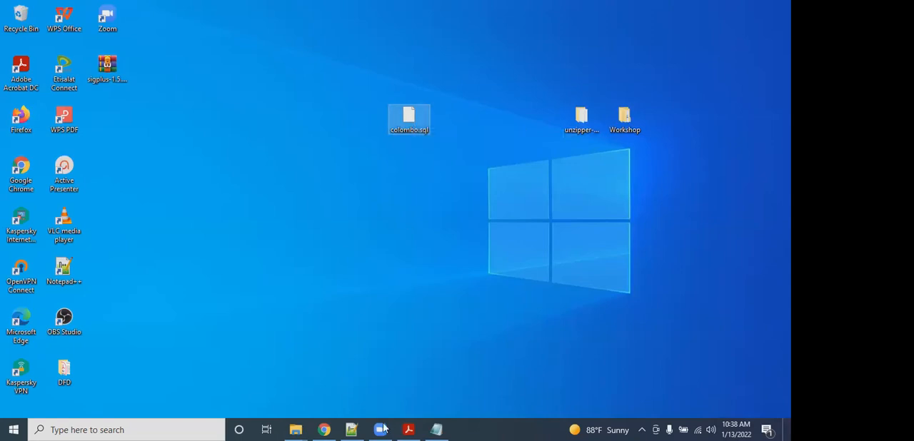
pyautogui.moveTo(356, 428)
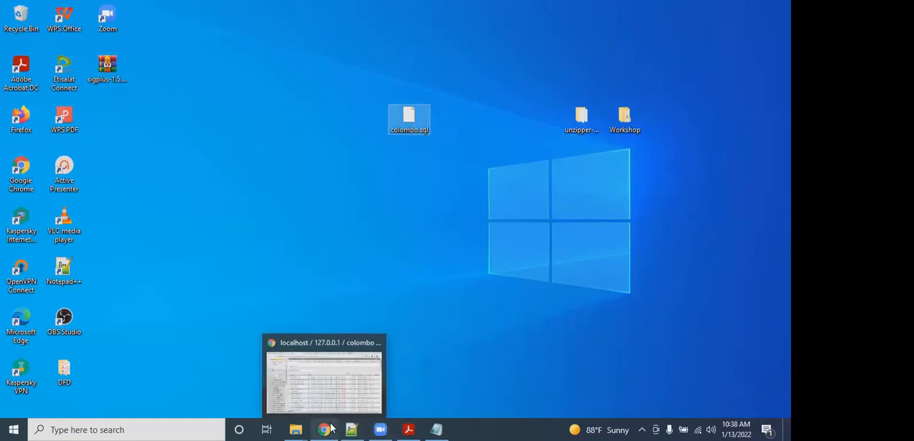
pyautogui.click(324, 429)
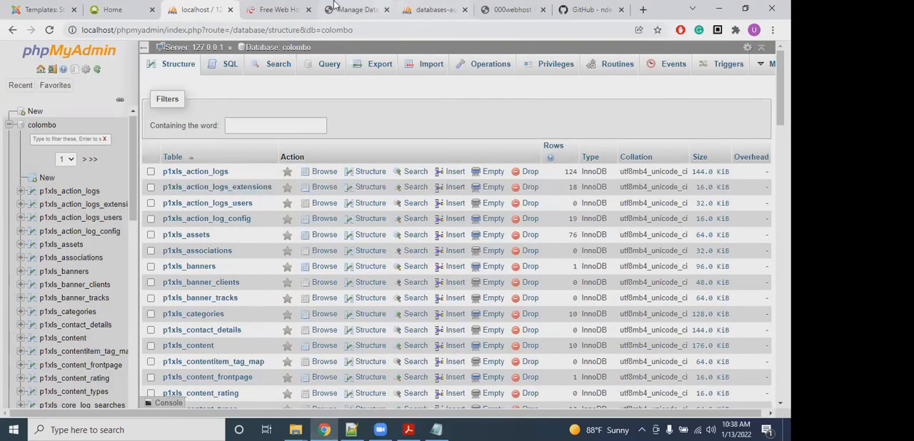
# Import colombo.sql from the desktop into the hosted colombo database in SQL format with the default options.
pyautogui.click(432, 10)
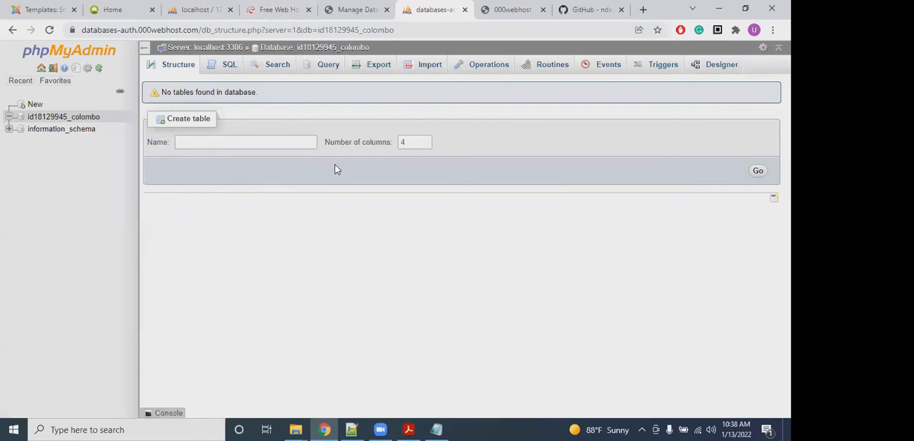
pyautogui.click(430, 70)
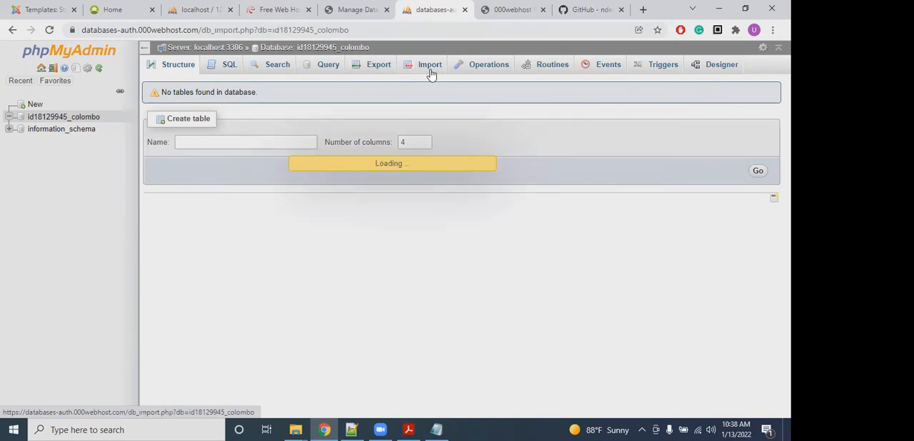
pyautogui.click(307, 185)
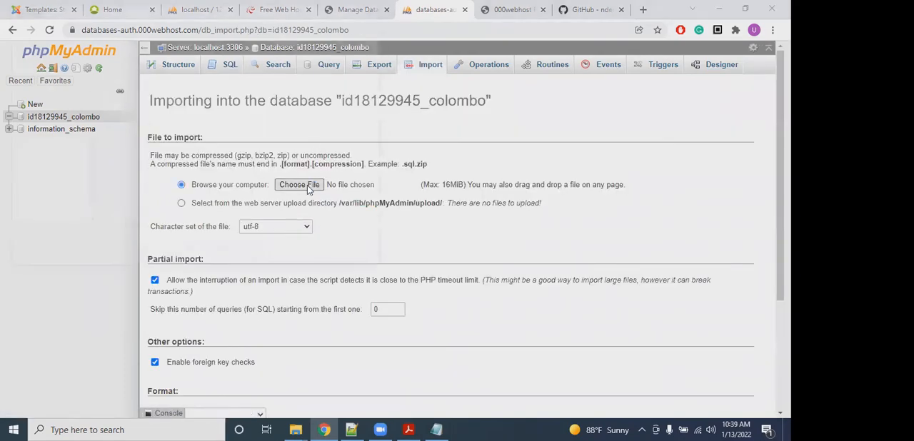
pyautogui.click(29, 81)
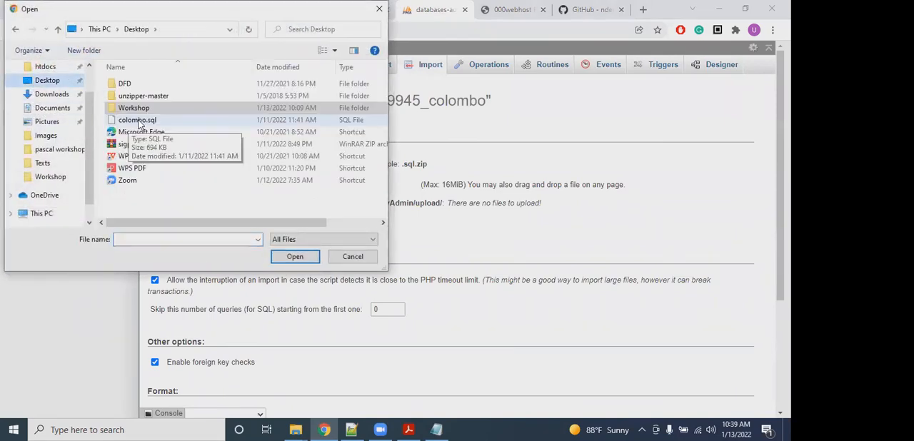
pyautogui.doubleClick(140, 122)
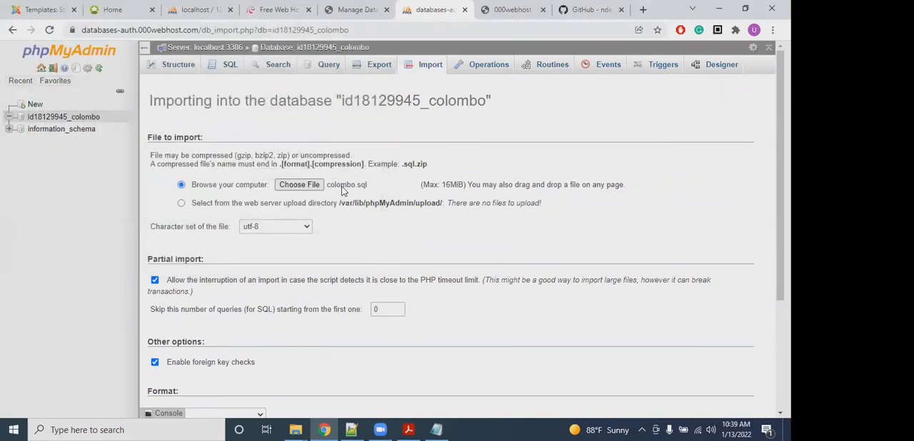
pyautogui.scroll(-3, 506, 185)
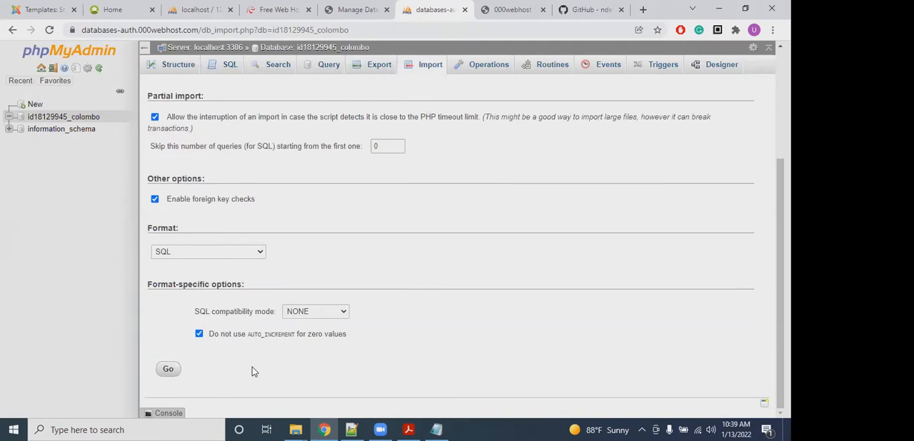
pyautogui.click(169, 372)
pyautogui.scroll(3, 505, 151)
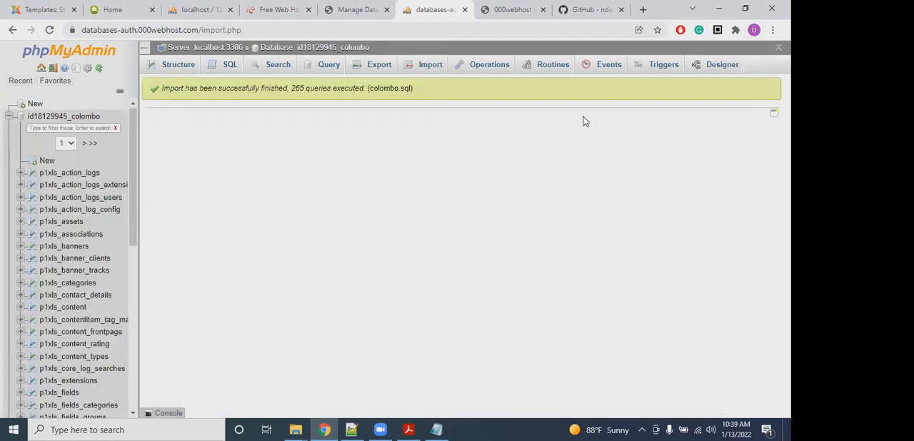
# Examine the list of imported tables in the hosted colombo database.
pyautogui.click(54, 117)
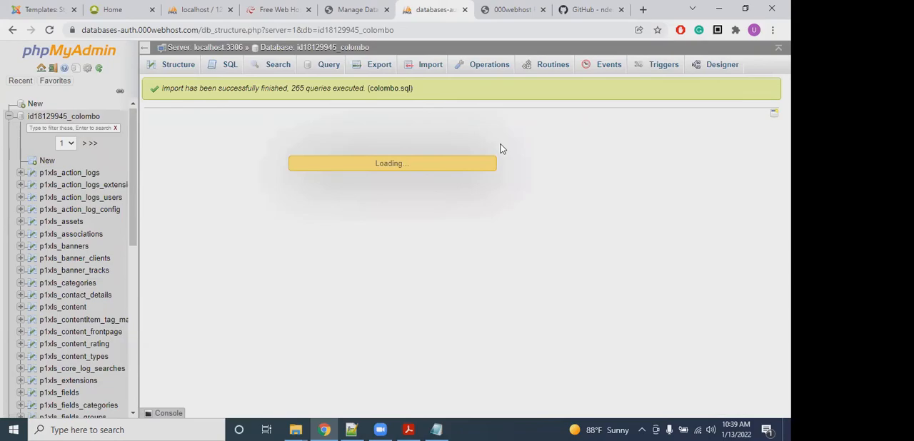
pyautogui.scroll(-10, 499, 148)
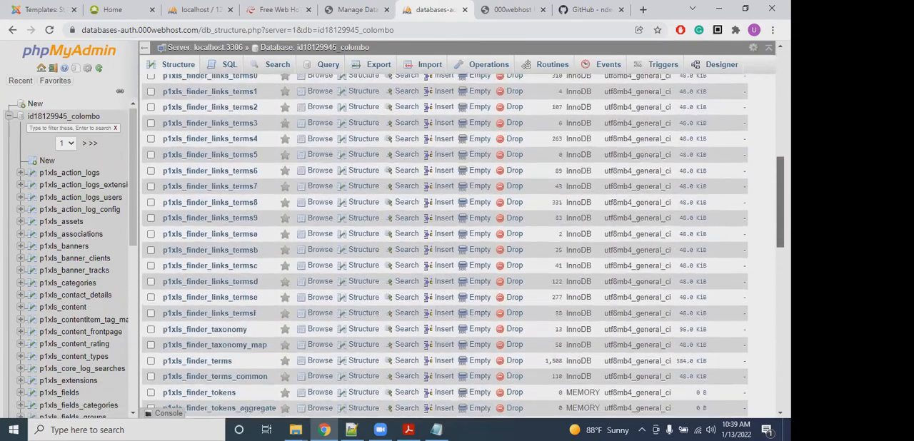
pyautogui.moveTo(783, 202); pyautogui.dragTo(433, 188)
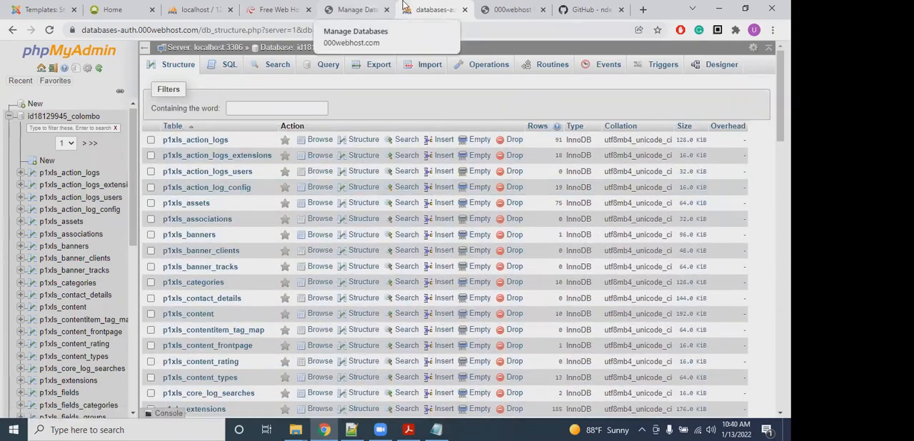
# Close the GitHub page and open configuration.php from public_html for editing in the 000webhost file manager.
pyautogui.click(511, 8)
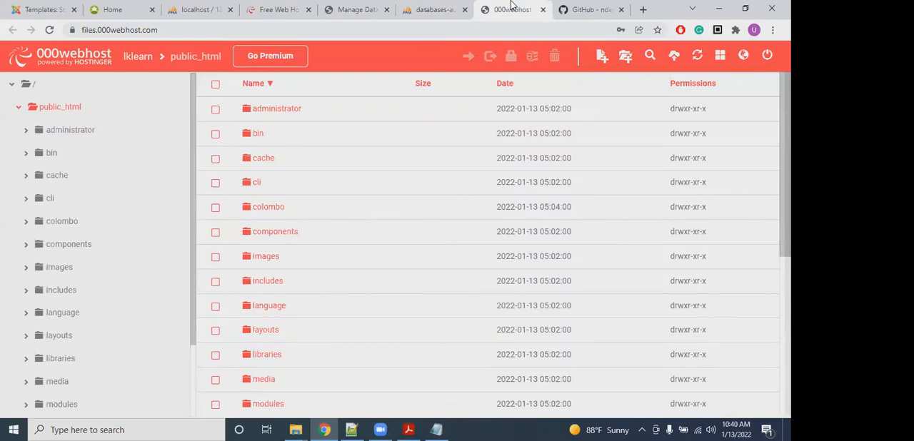
pyautogui.click(435, 9)
pyautogui.click(511, 8)
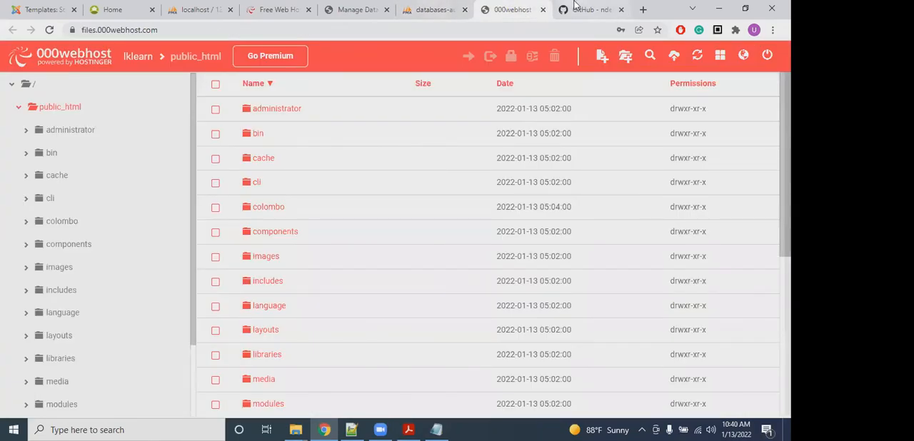
pyautogui.click(574, 6)
pyautogui.click(621, 9)
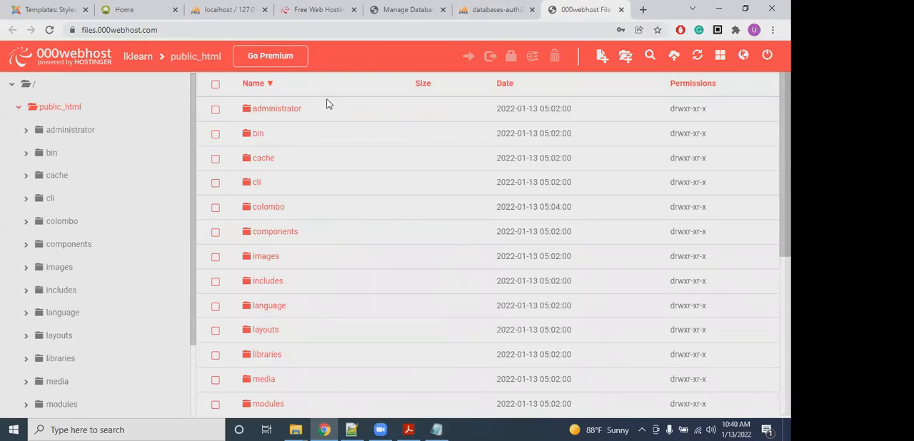
pyautogui.scroll(-2, 348, 175)
pyautogui.scroll(-4, 348, 175)
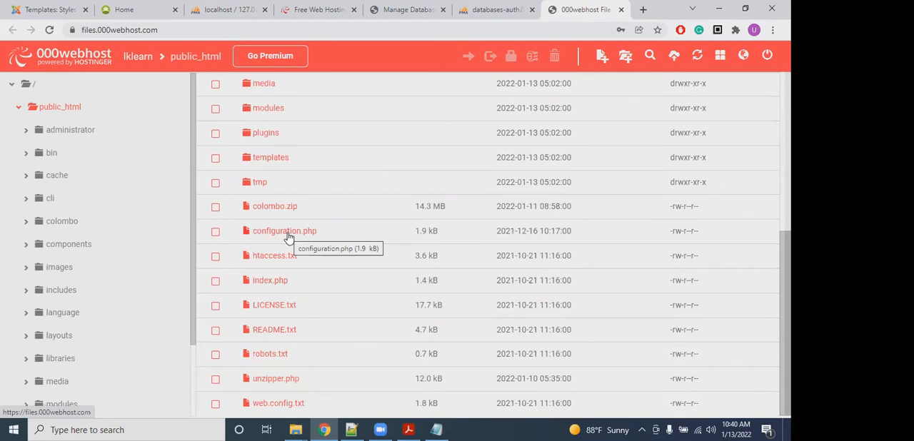
pyautogui.doubleClick(288, 236)
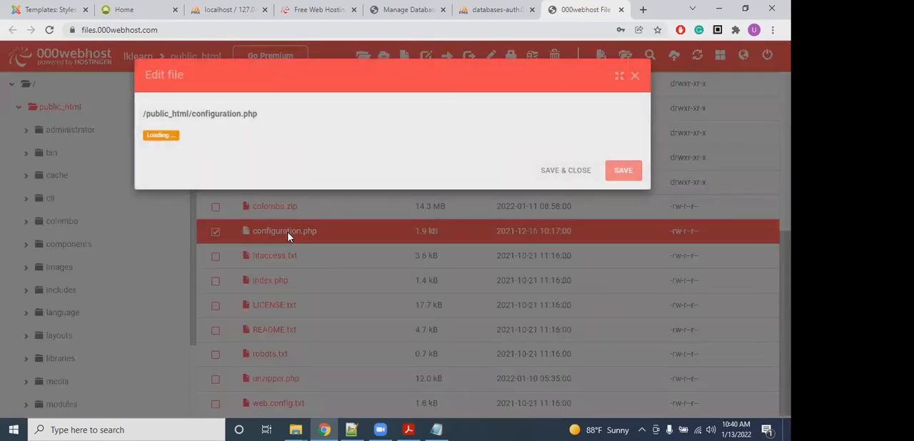
# Examine the host, user, password, database name and table prefix settings in configuration.php.
pyautogui.scroll(-1, 310, 182)
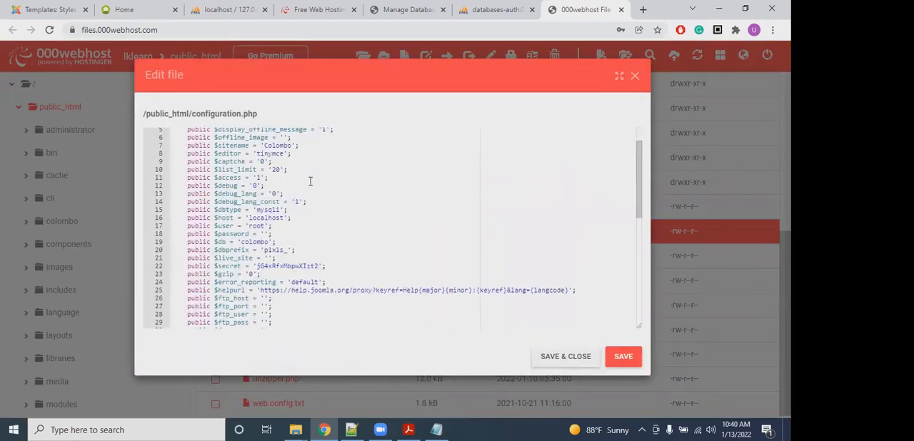
pyautogui.scroll(1, 309, 181)
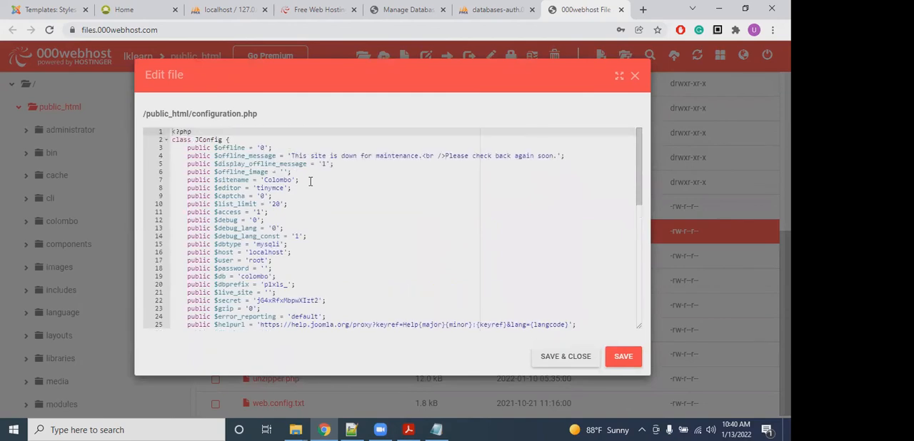
pyautogui.scroll(-1, 310, 181)
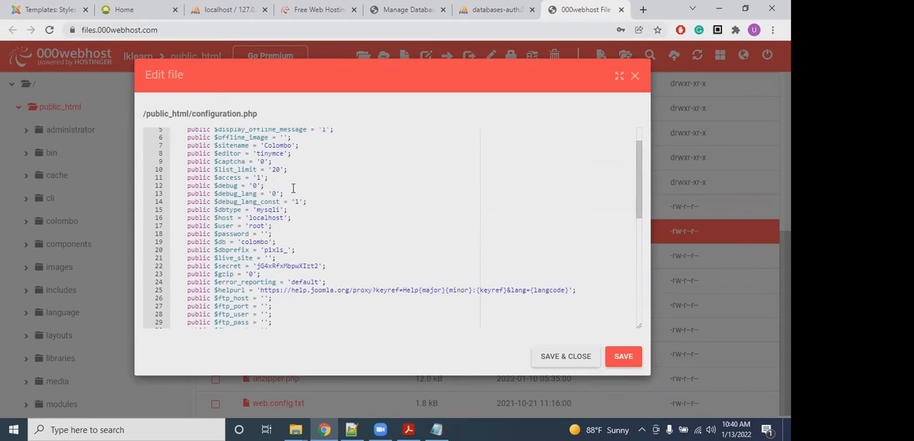
pyautogui.click(268, 217)
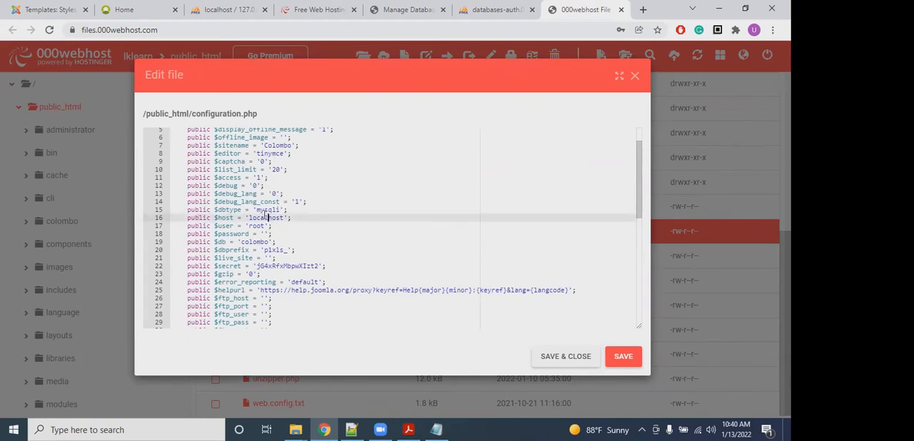
pyautogui.doubleClick(266, 217)
pyautogui.click(264, 217)
pyautogui.doubleClick(257, 219)
pyautogui.click(264, 235)
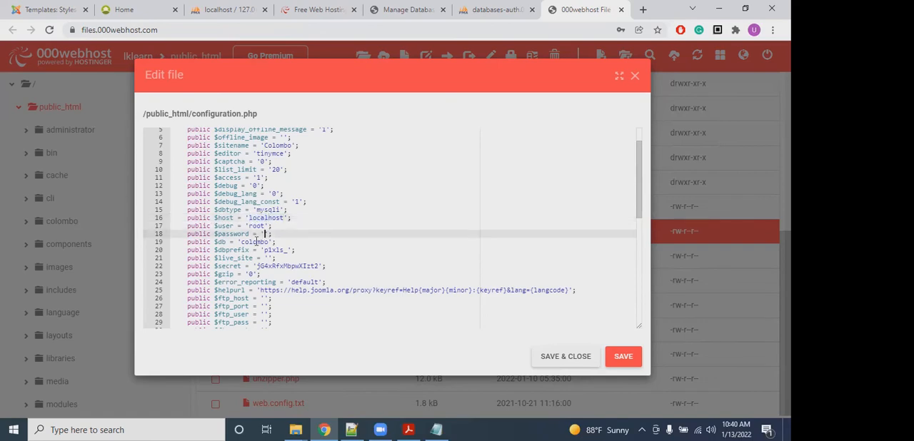
pyautogui.click(258, 242)
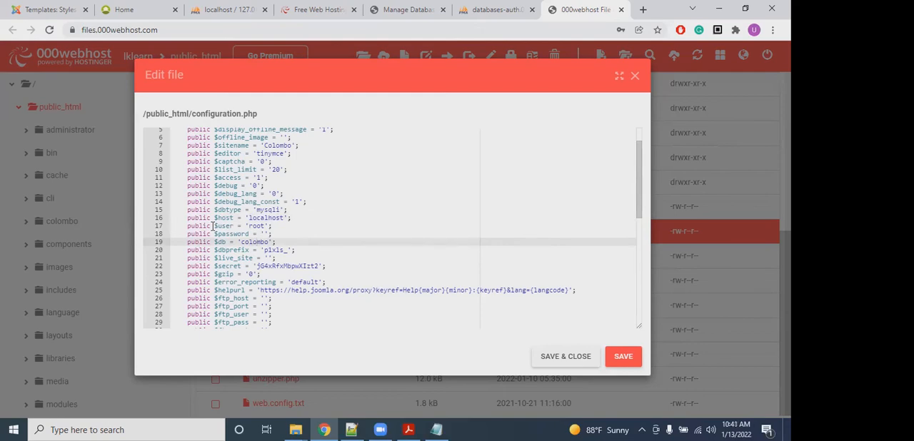
pyautogui.moveTo(213, 226); pyautogui.dragTo(294, 241)
pyautogui.click(295, 240)
pyautogui.click(250, 249)
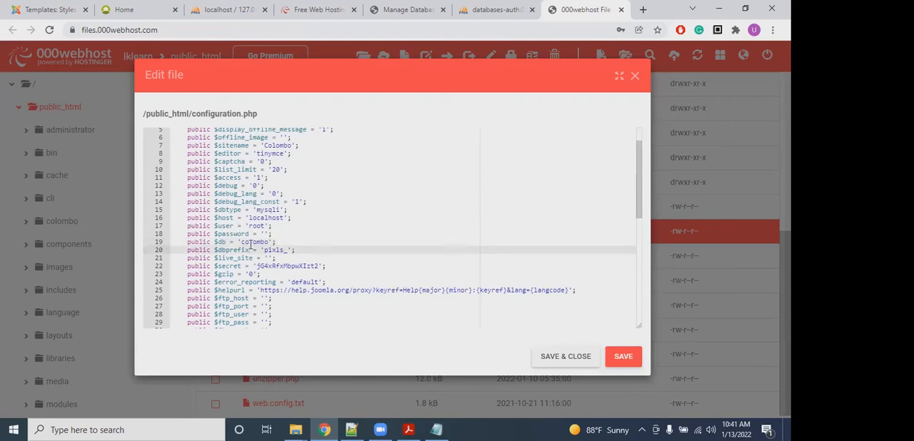
pyautogui.click(246, 241)
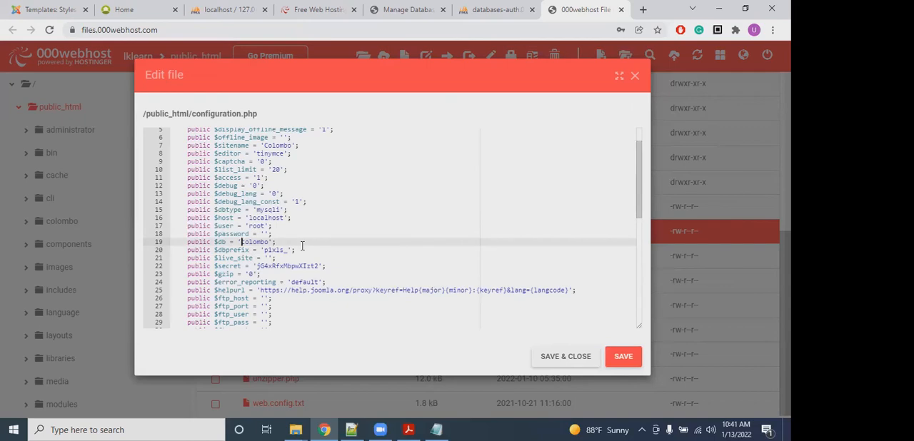
pyautogui.doubleClick(251, 226)
pyautogui.click(309, 226)
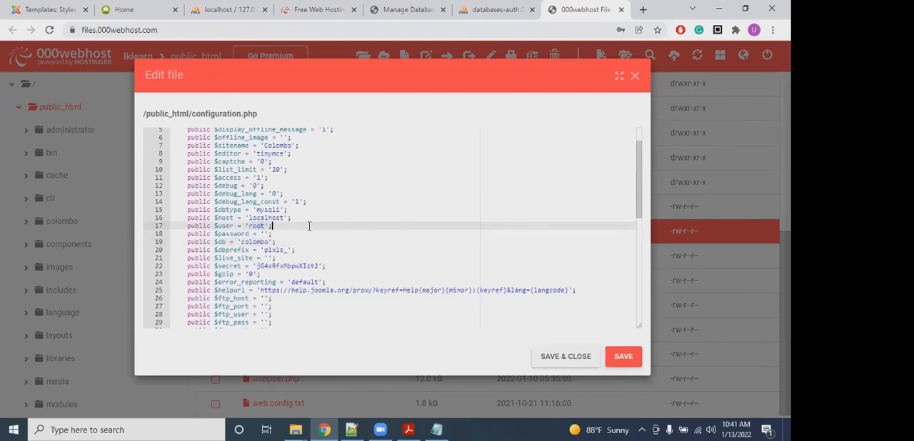
# Paste the copied hosted database password as the $password value in configuration.php.
pyautogui.click(261, 235)
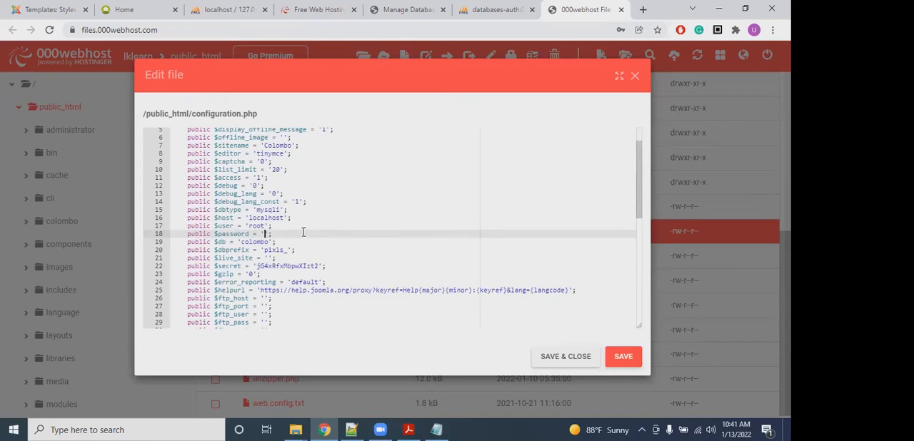
pyautogui.hotkey('ctrl', 'v')
pyautogui.doubleClick(255, 226)
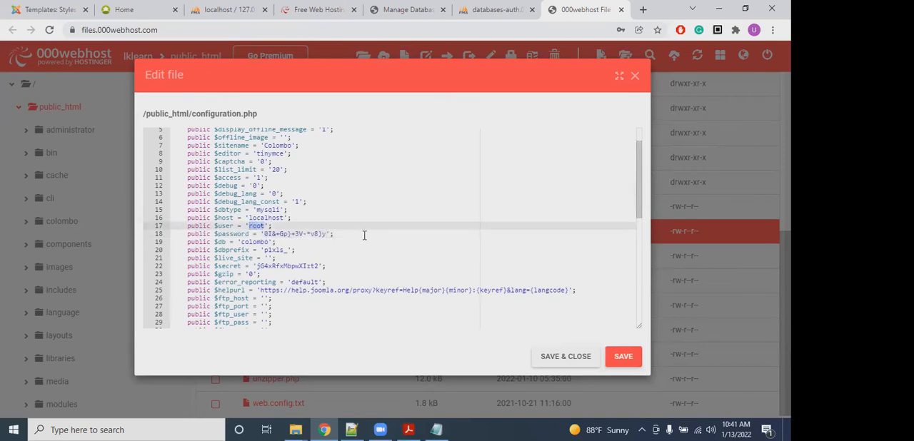
pyautogui.click(303, 225)
# Replace the $user value in configuration.php with the hosted database's user name copied from the Database Manager.
pyautogui.doubleClick(258, 225)
pyautogui.press('BackSpace')
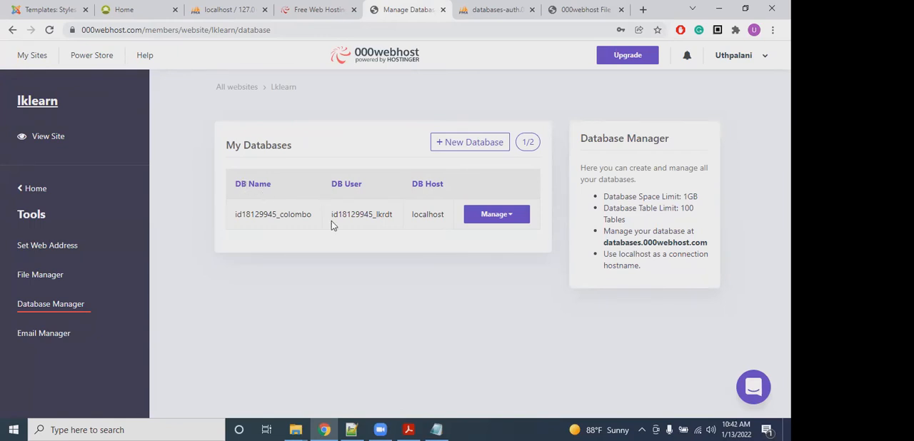
pyautogui.moveTo(324, 220); pyautogui.dragTo(398, 222)
pyautogui.hotkey('ctrl', 'c')
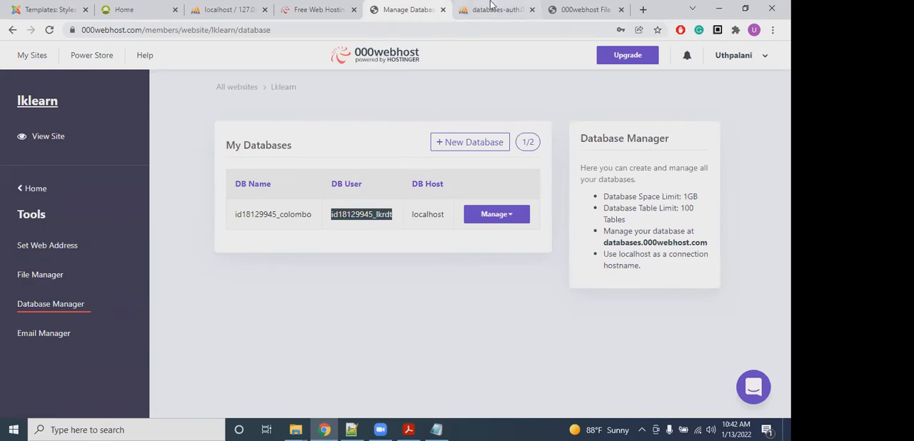
pyautogui.hotkey('ctrl', 'Tab')
pyautogui.hotkey('ctrl', 'Tab')
pyautogui.hotkey('ctrl', 'v')
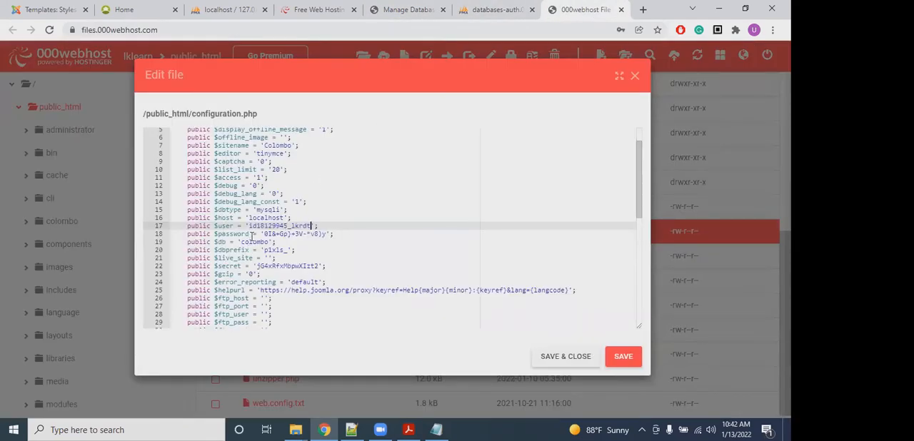
# Replace the $db value in configuration.php with the hosted colombo database's full name copied from the Database Manager.
pyautogui.click(421, 5)
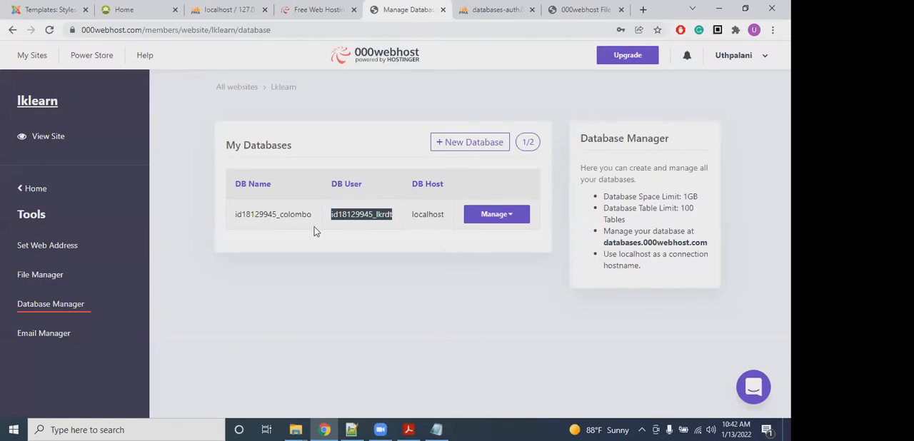
pyautogui.click(236, 219)
pyautogui.moveTo(236, 219); pyautogui.dragTo(298, 221)
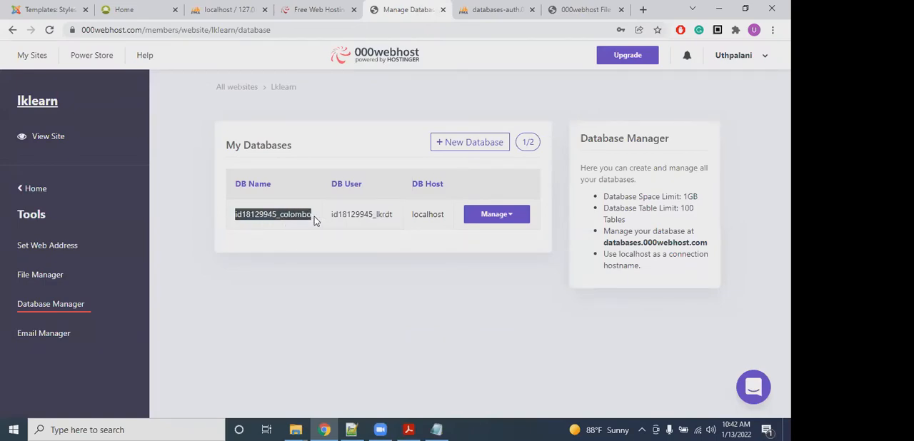
pyautogui.click(584, 10)
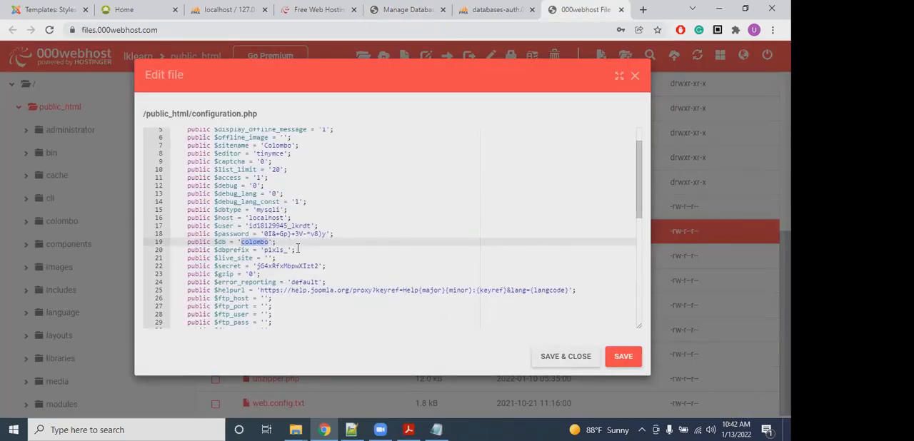
pyautogui.write('id18129945_colombo')
pyautogui.click(261, 242)
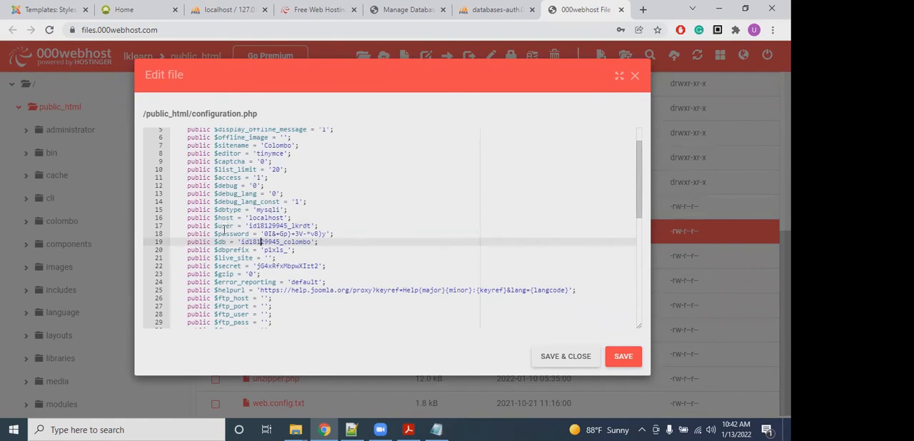
# Check the $user, $password and $db lines, and save and close configuration.php.
pyautogui.moveTo(211, 225); pyautogui.dragTo(340, 248)
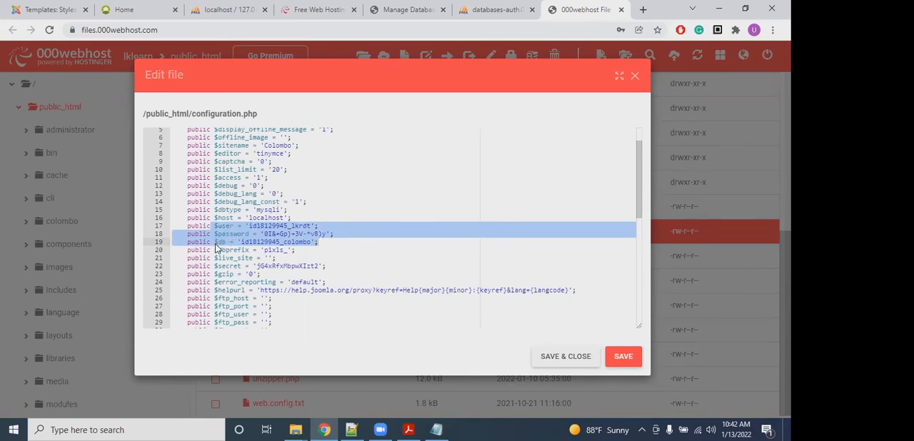
pyautogui.click(282, 236)
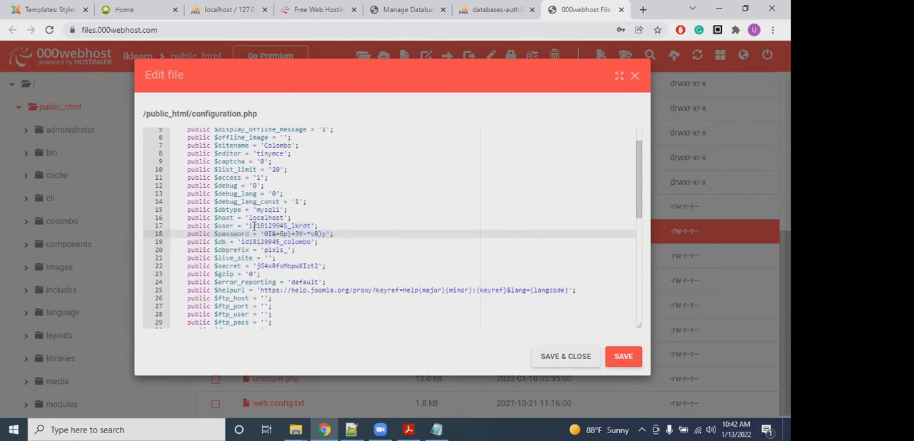
pyautogui.moveTo(253, 225); pyautogui.dragTo(362, 242)
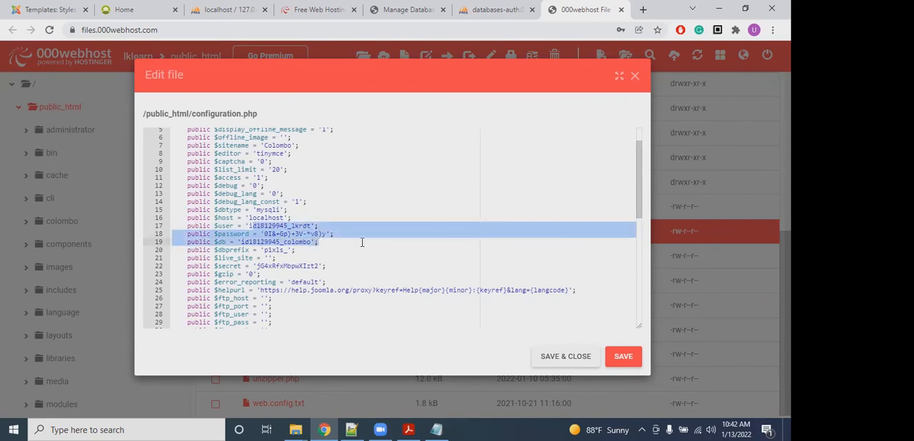
pyautogui.click(362, 242)
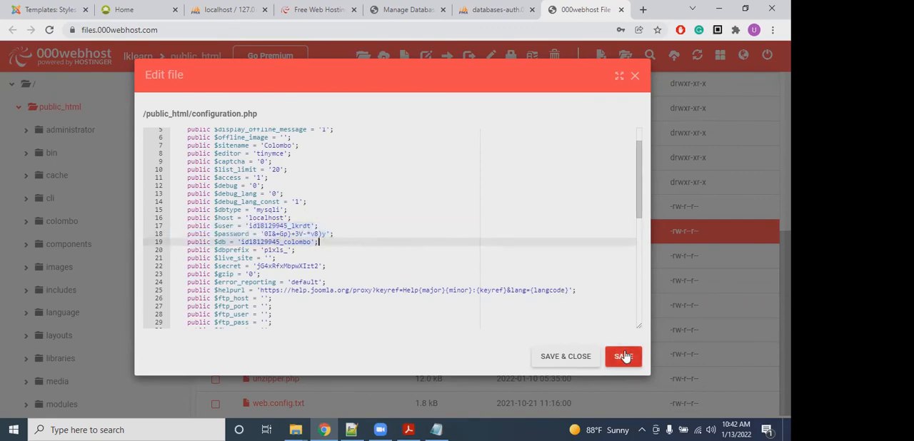
pyautogui.click(552, 356)
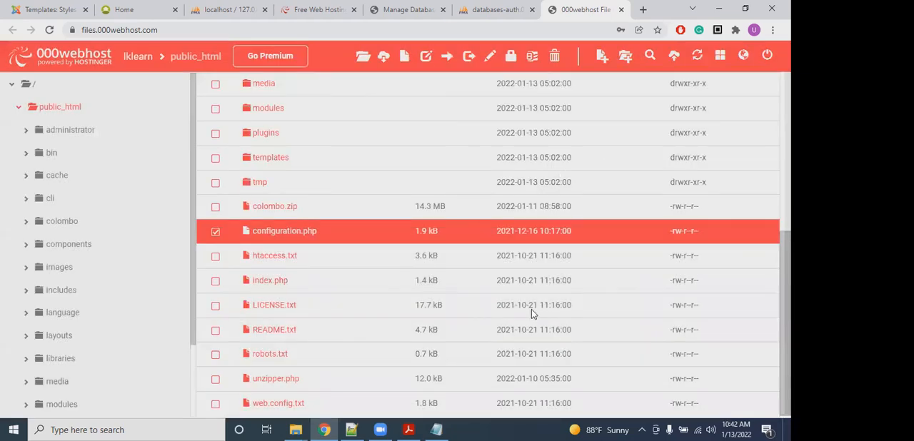
# Open the live lklearn site from the hosting dashboard and examine its address and the whole Colombo home page.
pyautogui.click(386, 5)
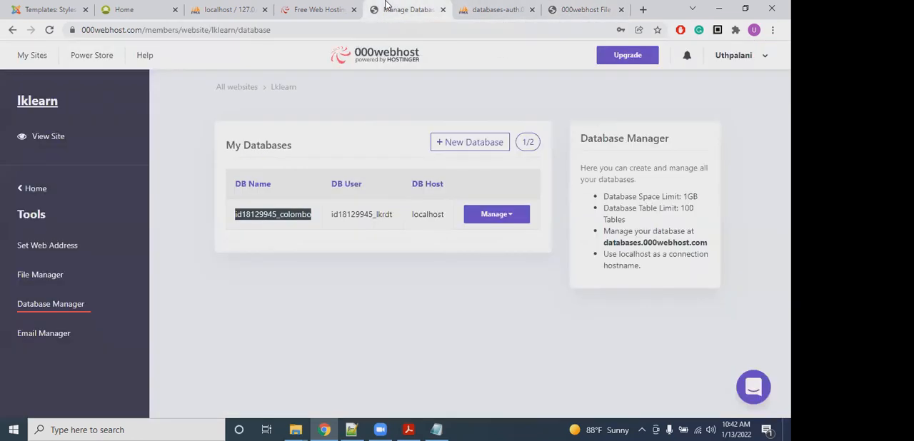
pyautogui.click(50, 139)
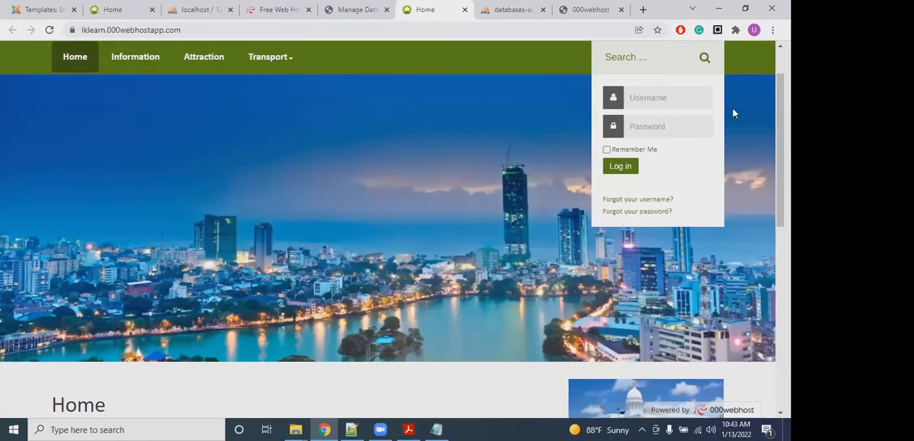
pyautogui.moveTo(780, 150); pyautogui.dragTo(780, 329)
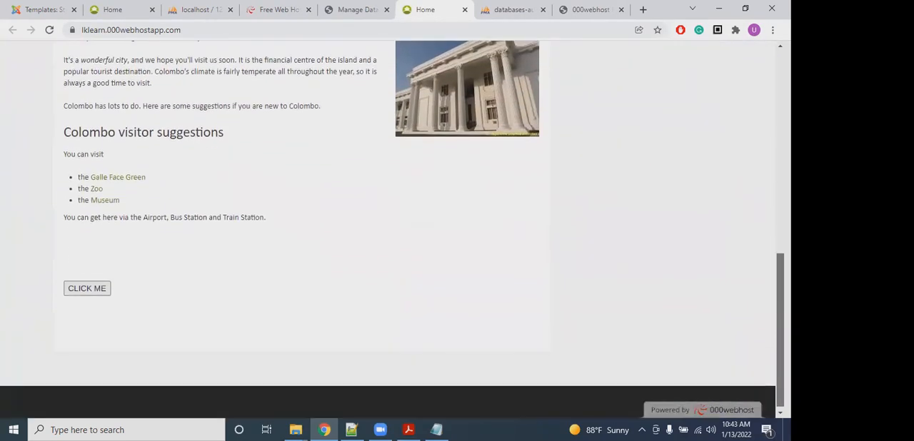
pyautogui.scroll(6, 241, 144)
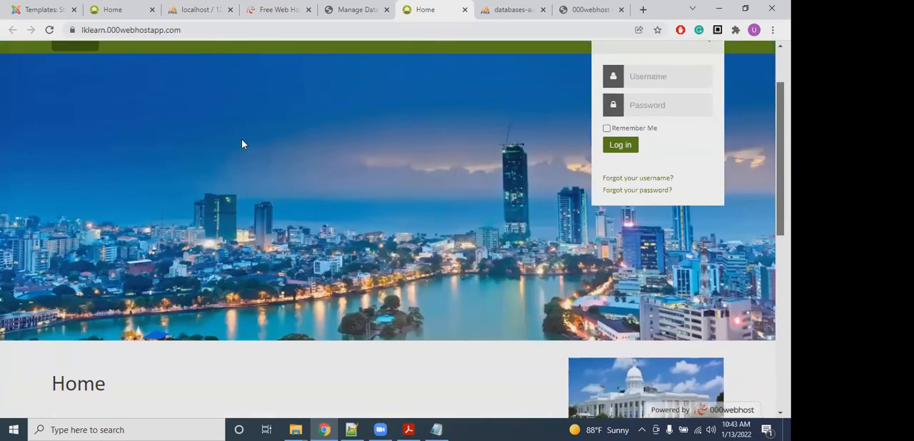
pyautogui.scroll(2, 241, 144)
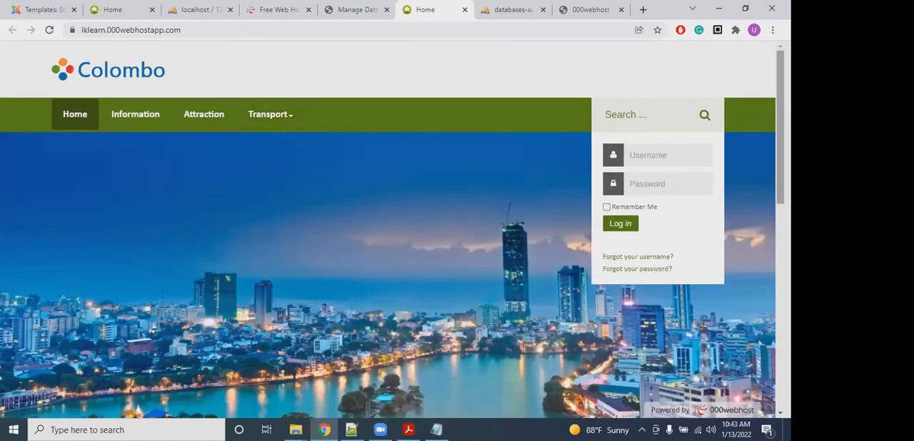
pyautogui.scroll(-8, 385, 229)
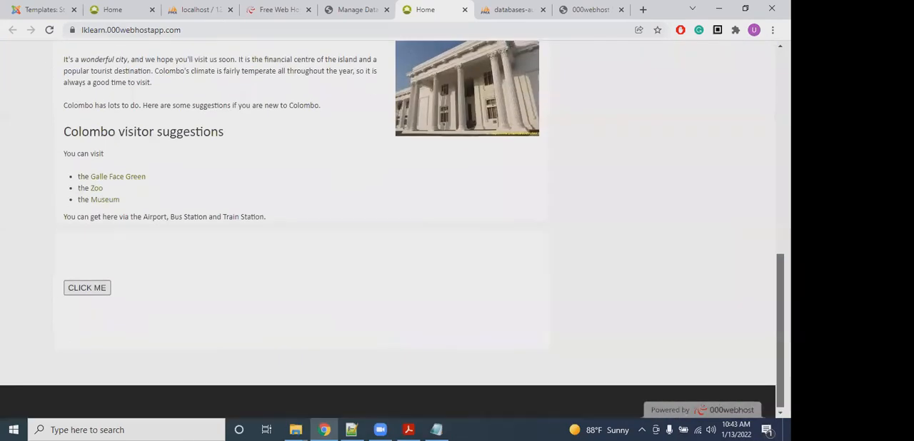
pyautogui.scroll(8, 667, 102)
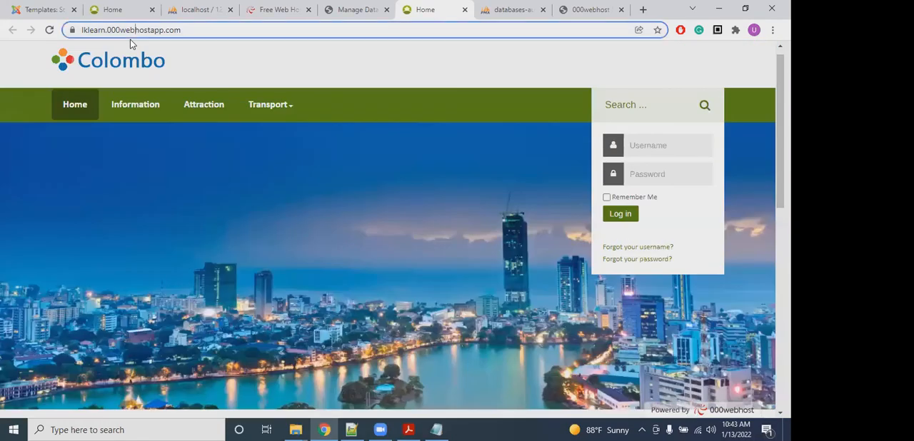
pyautogui.hotkey('ctrl', 'a')
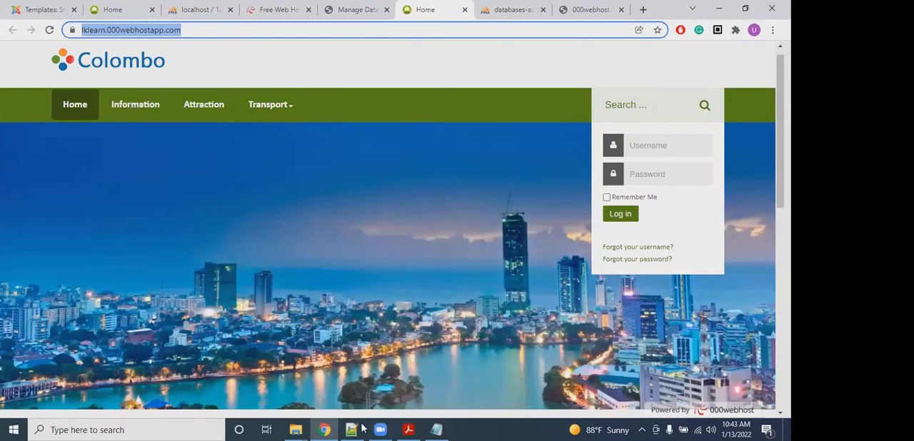
pyautogui.click(350, 249)
pyautogui.scroll(1, 349, 249)
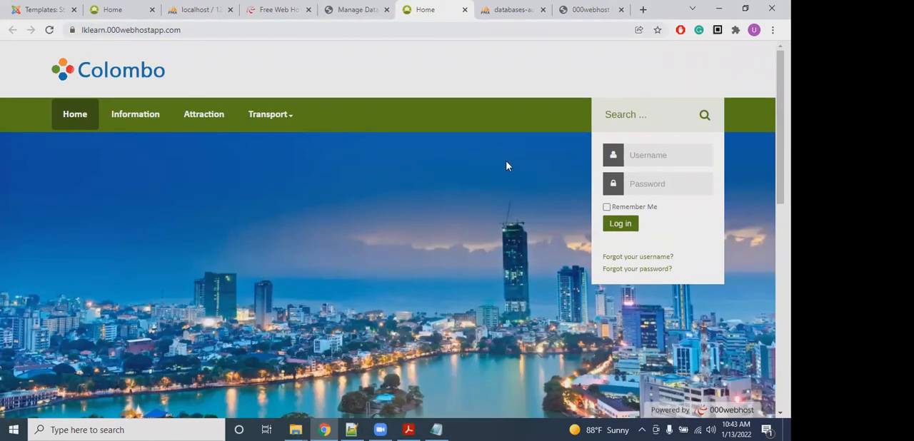
pyautogui.scroll(-5, 479, 167)
pyautogui.scroll(-3, 419, 177)
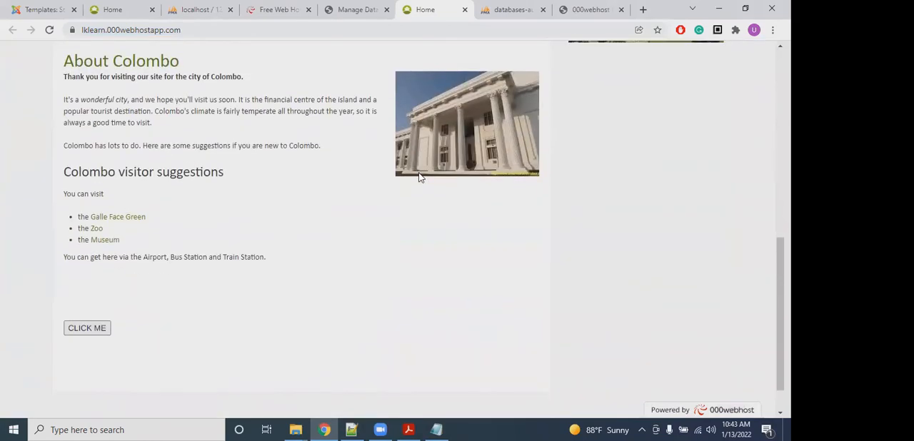
pyautogui.scroll(10, 419, 177)
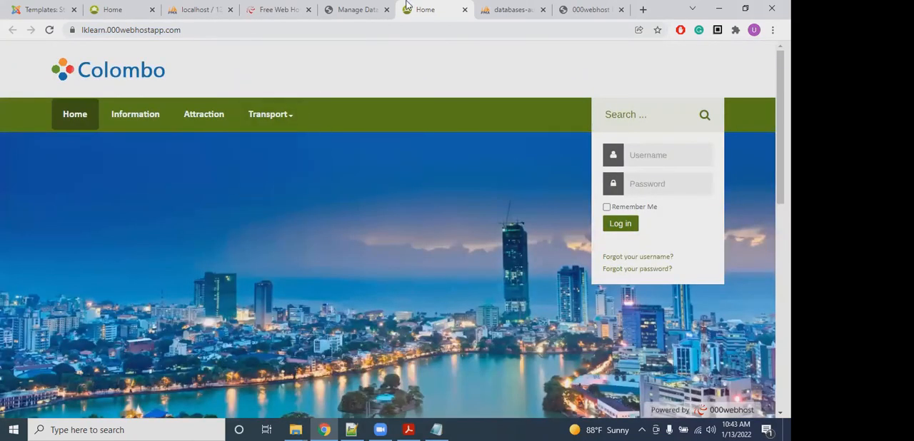
# Go to the hosted site's Joomla administrator login page at lklearn.000webhostapp.com/administrator.
pyautogui.click(259, 29)
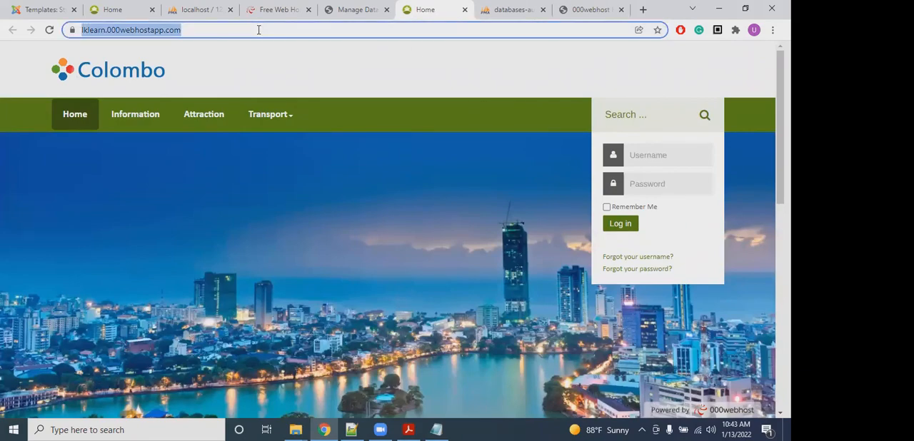
pyautogui.click(259, 29)
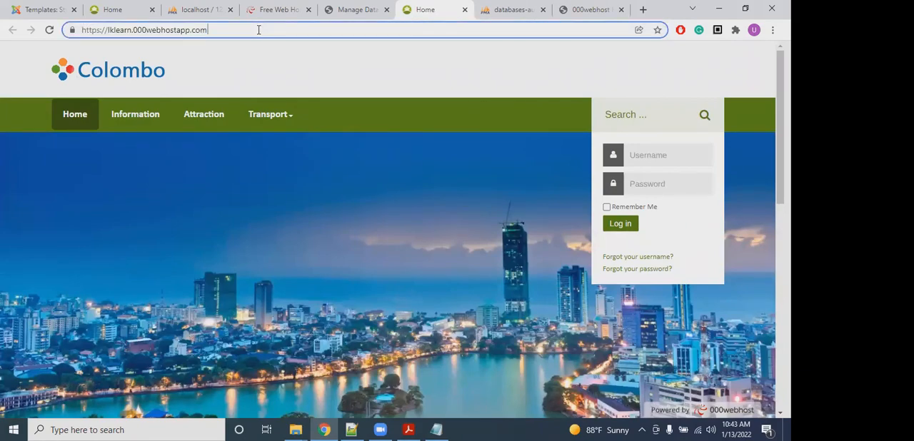
pyautogui.write('/admi')
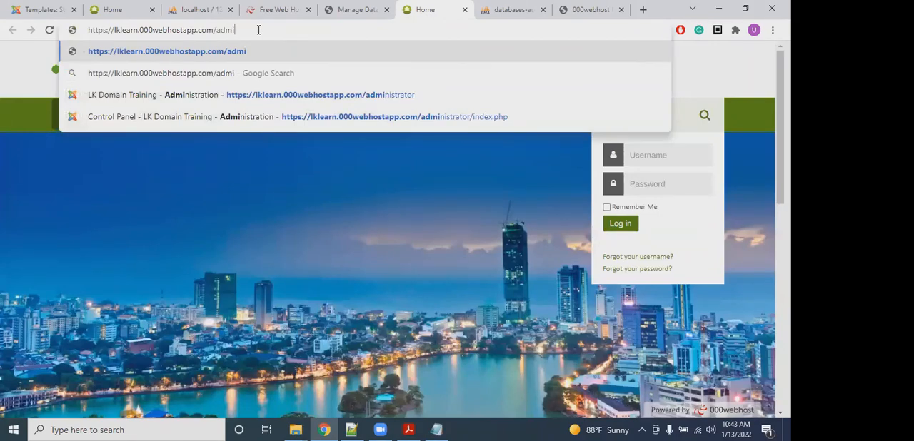
pyautogui.write('nistrator')
pyautogui.press('Return')
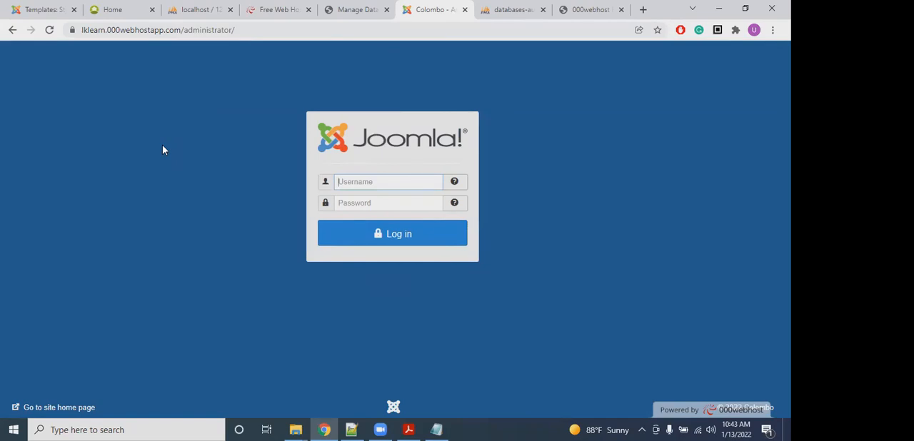
# Log in to the Joomla administration as admin with the account password and dismiss the browser's password warning.
pyautogui.write('admin')
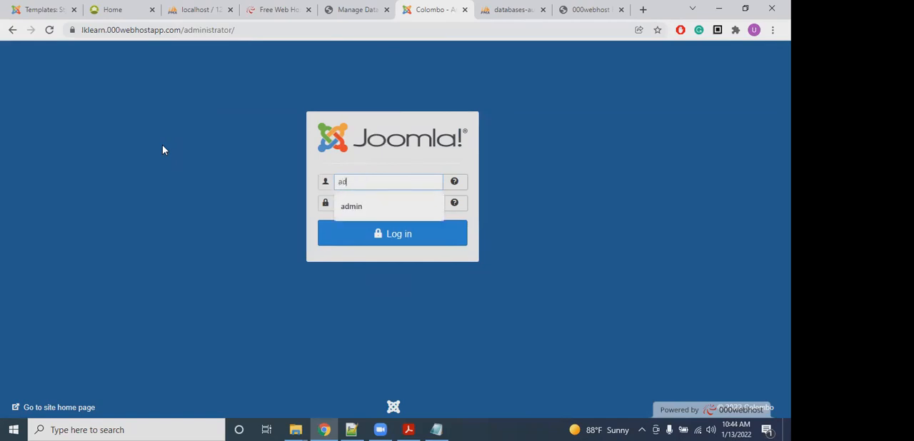
pyautogui.press('Tab')
pyautogui.write('•••')
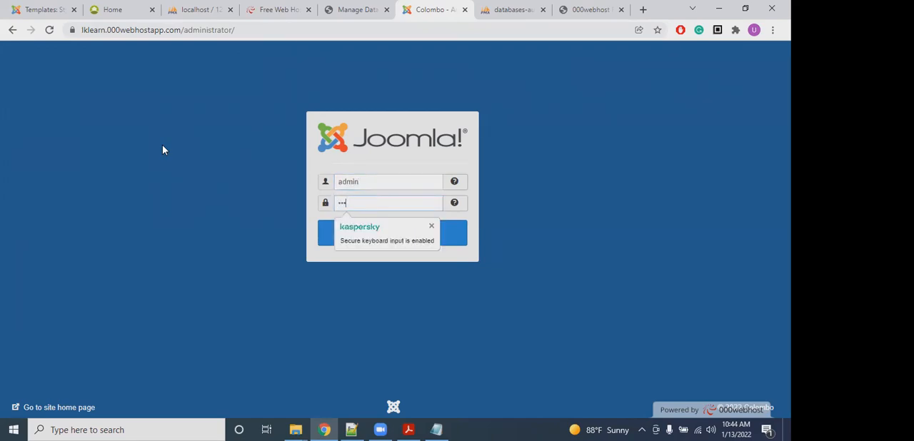
pyautogui.write('••')
pyautogui.press('Return')
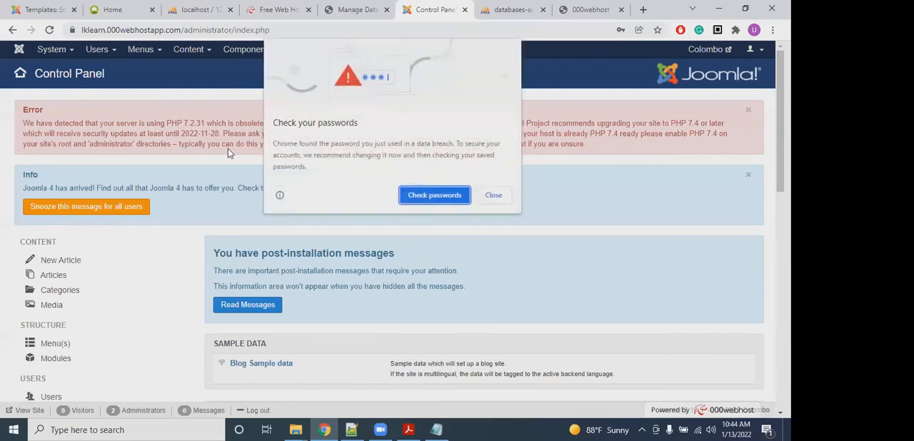
pyautogui.click(227, 149)
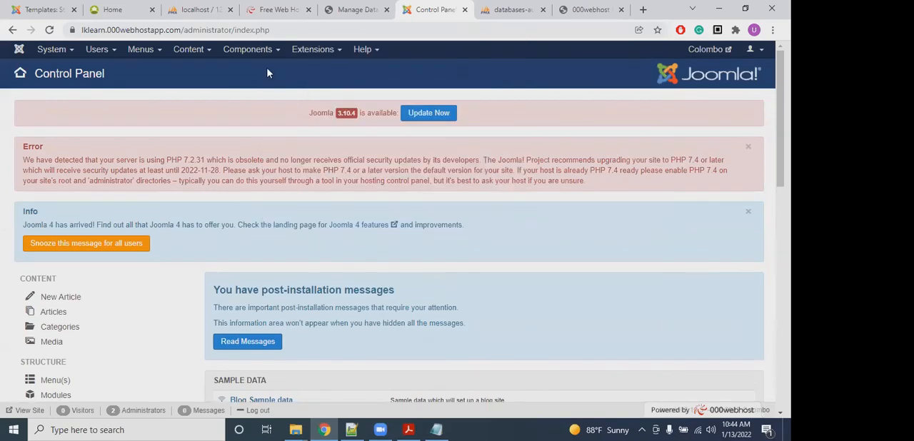
# Preview the Colombo front page from the Joomla Control Panel, return, and open the site's template styles list.
pyautogui.click(705, 49)
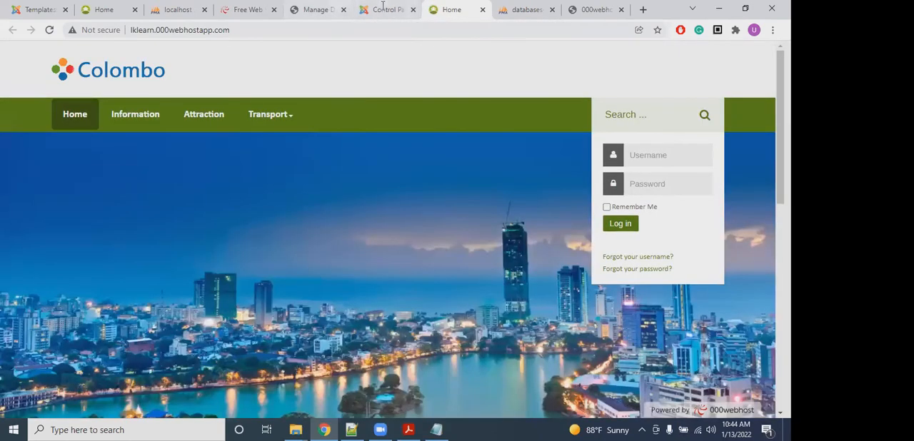
pyautogui.click(386, 9)
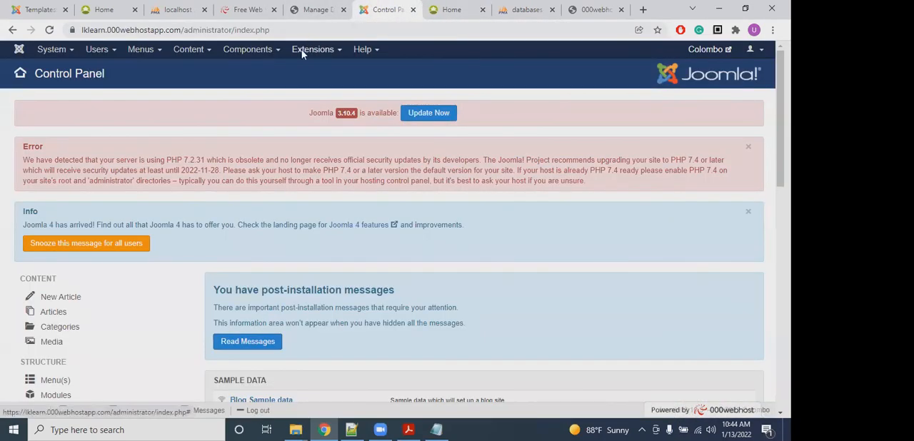
pyautogui.click(336, 52)
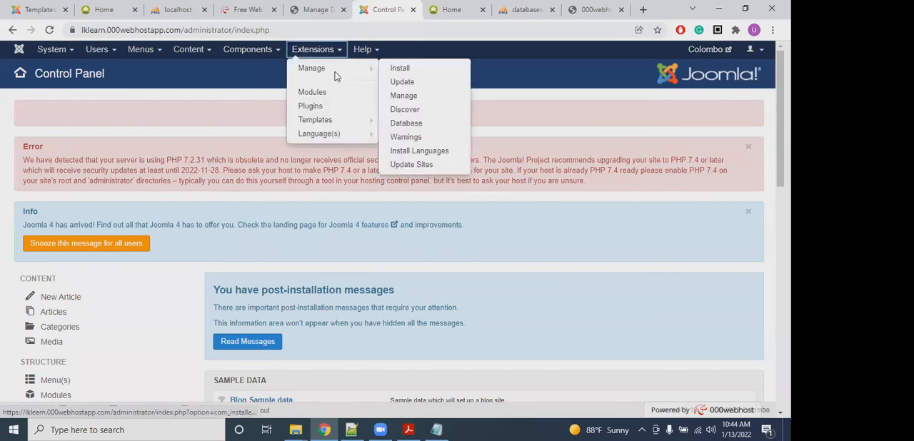
pyautogui.moveTo(331, 123)
pyautogui.click(401, 120)
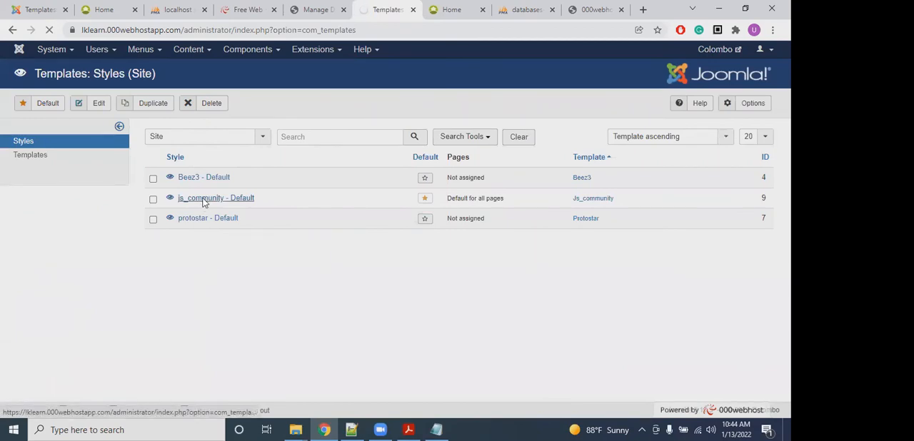
# Set the Style option of the js_community - Default template style to Red and save the template style.
pyautogui.scroll(-5, 202, 200)
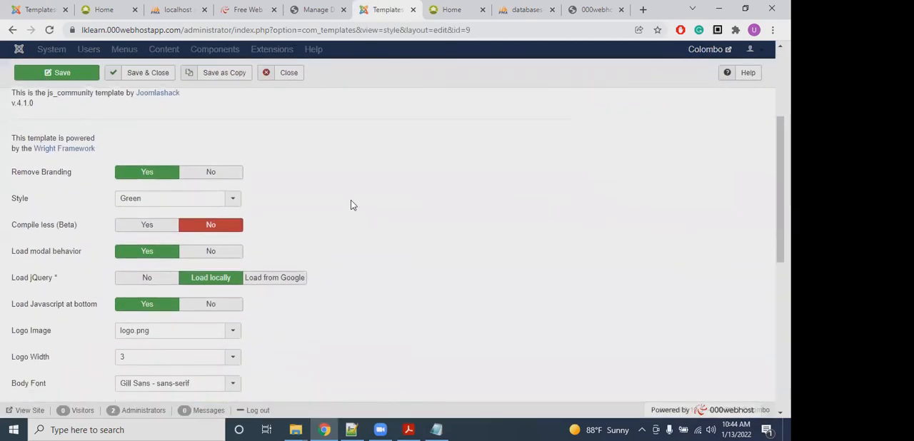
pyautogui.scroll(-6, 407, 204)
pyautogui.scroll(7, 414, 206)
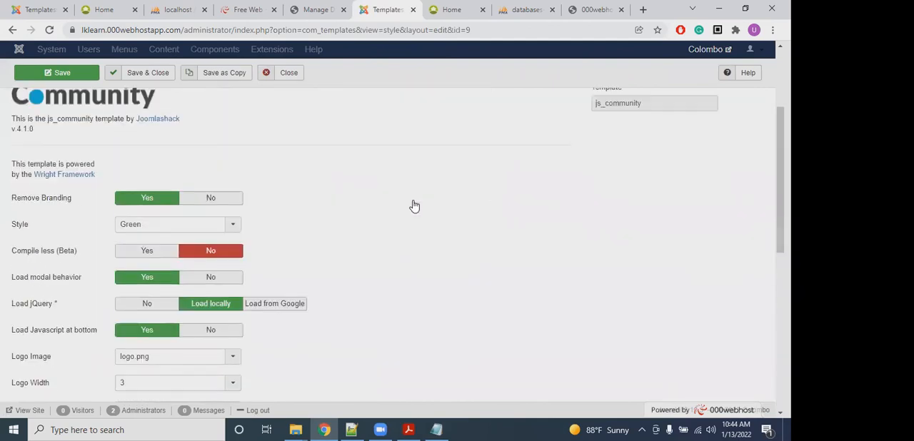
pyautogui.scroll(3, 413, 203)
pyautogui.scroll(-3, 413, 200)
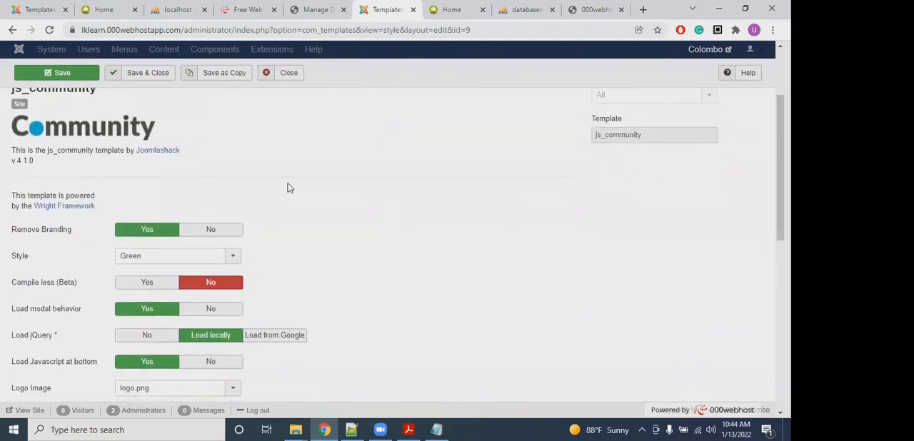
pyautogui.scroll(-2, 287, 188)
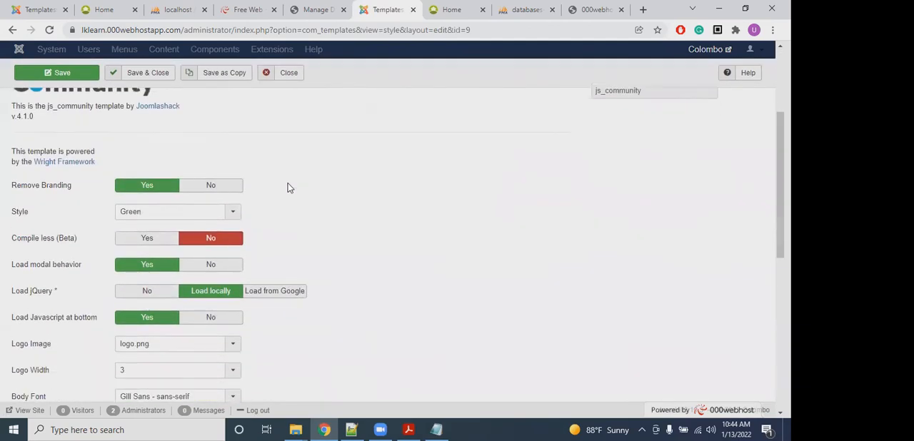
pyautogui.click(169, 199)
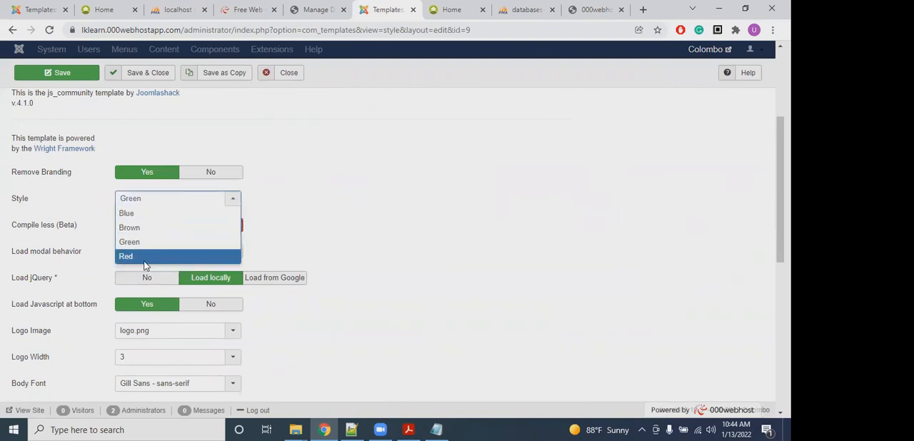
pyautogui.click(140, 257)
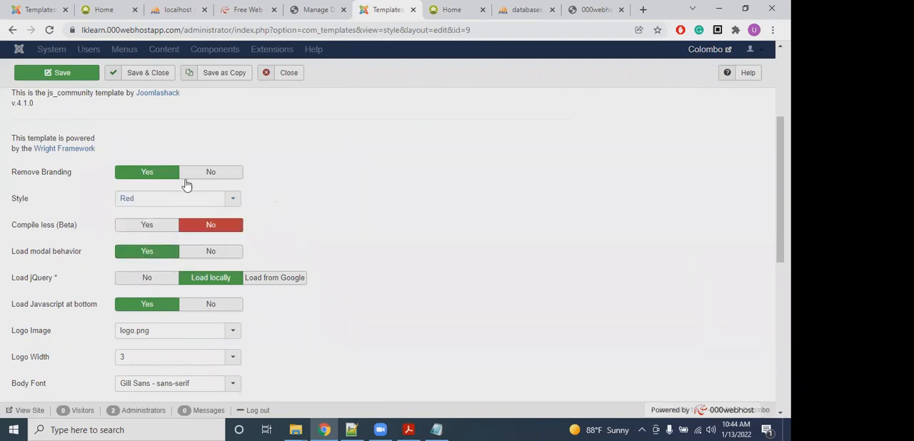
pyautogui.click(59, 74)
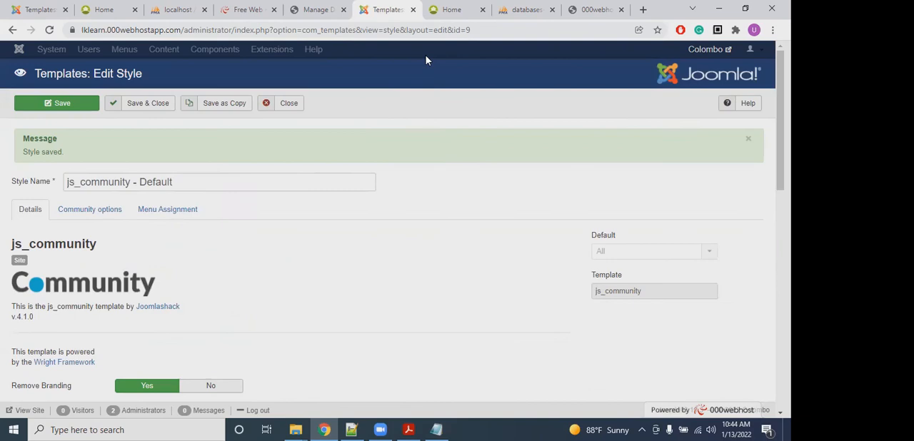
# Reload the live Colombo home page at lklearn.000webhostapp.com and examine the page's colour scheme.
pyautogui.click(438, 10)
pyautogui.click(47, 30)
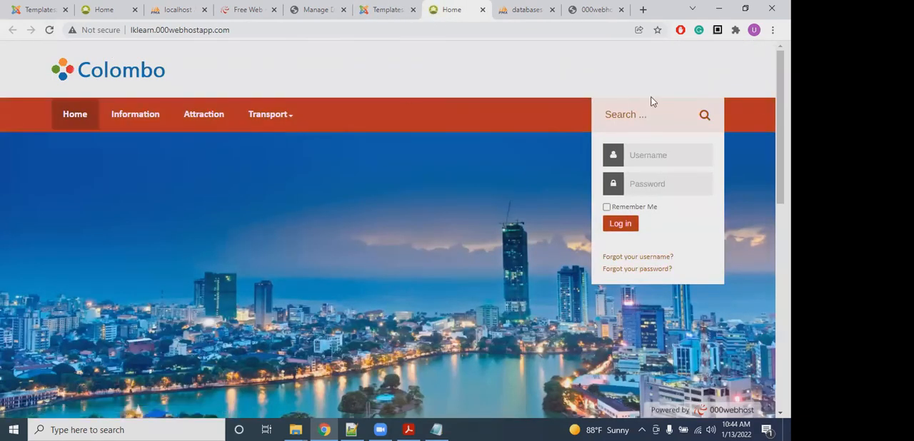
pyautogui.scroll(-10, 391, 230)
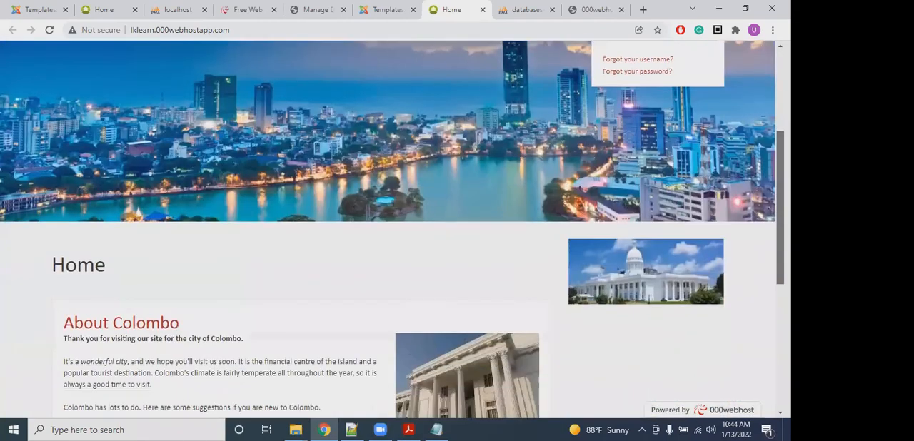
pyautogui.scroll(10, 392, 229)
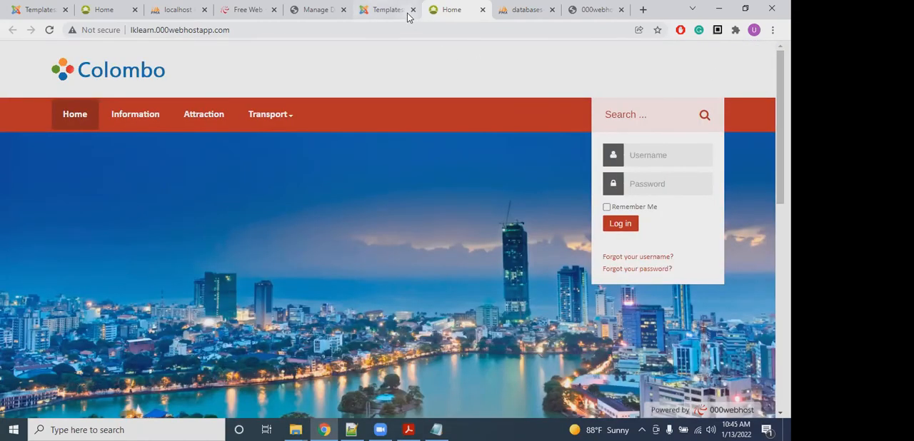
# Compare the js_community style's edit page with the live Colombo home page and look over the home page's banner, menu and content.
pyautogui.click(386, 7)
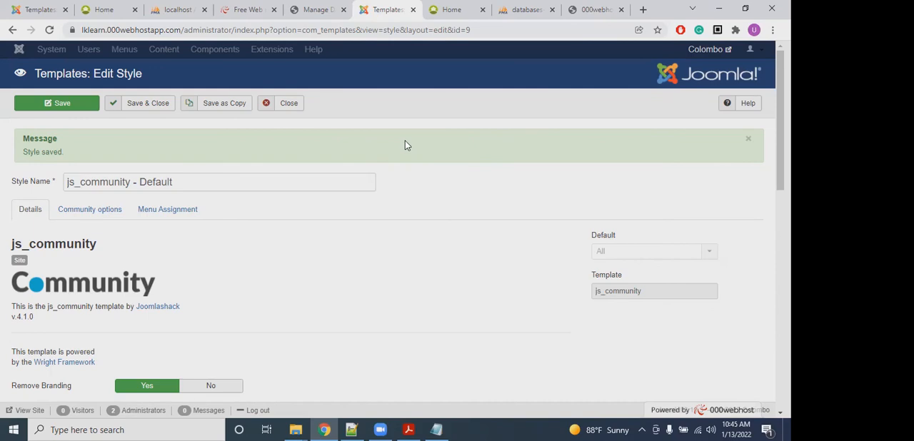
pyautogui.click(450, 10)
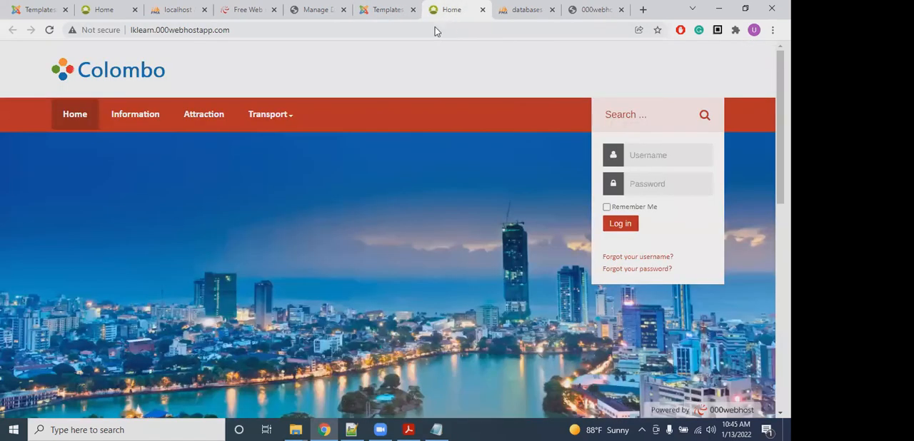
pyautogui.click(377, 9)
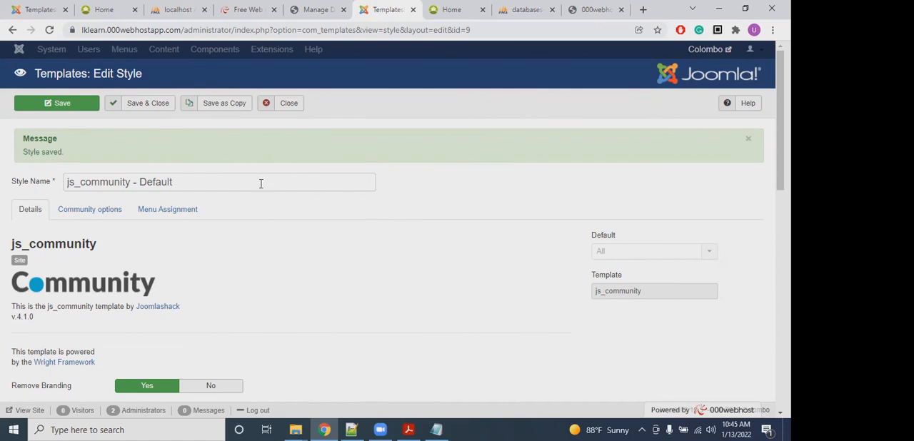
pyautogui.click(448, 7)
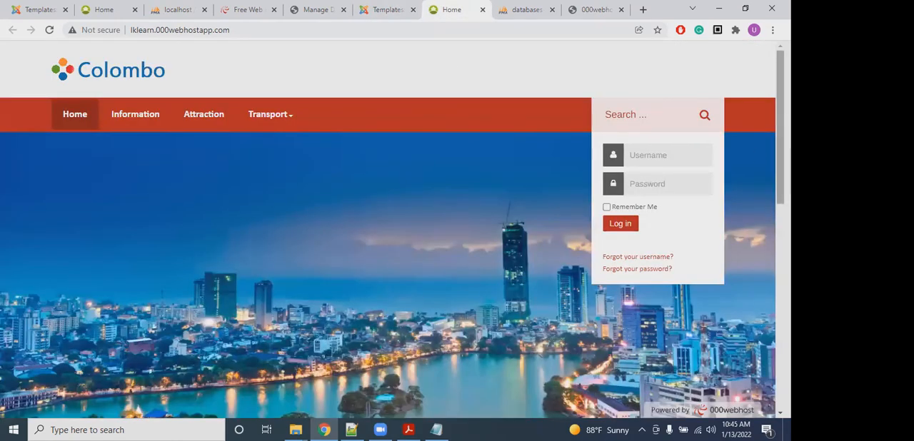
pyautogui.scroll(-2, 440, 162)
pyautogui.scroll(2, 389, 95)
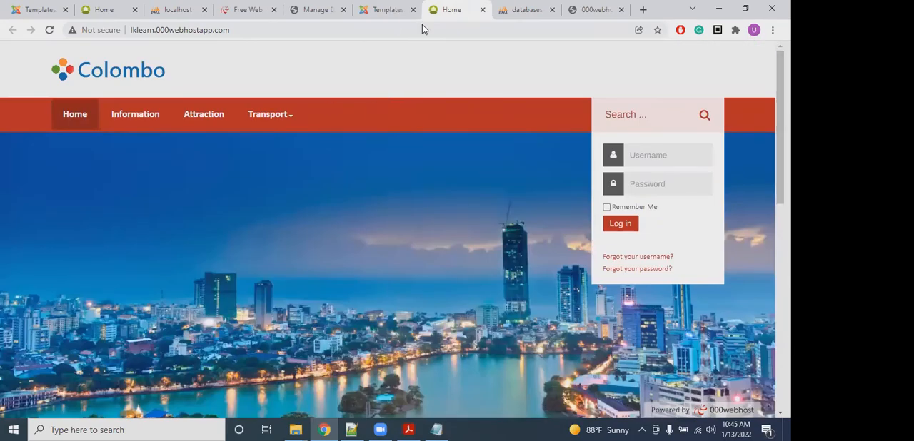
pyautogui.scroll(-7, 390, 95)
pyautogui.scroll(1, 390, 95)
pyautogui.scroll(6, 332, 66)
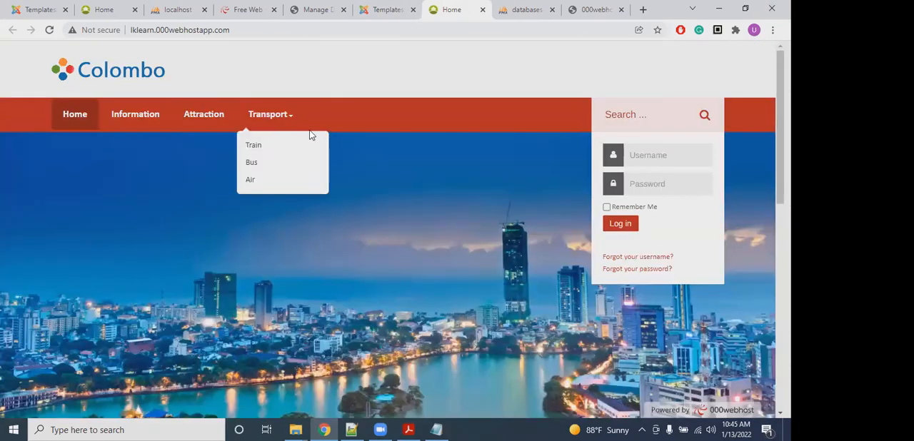